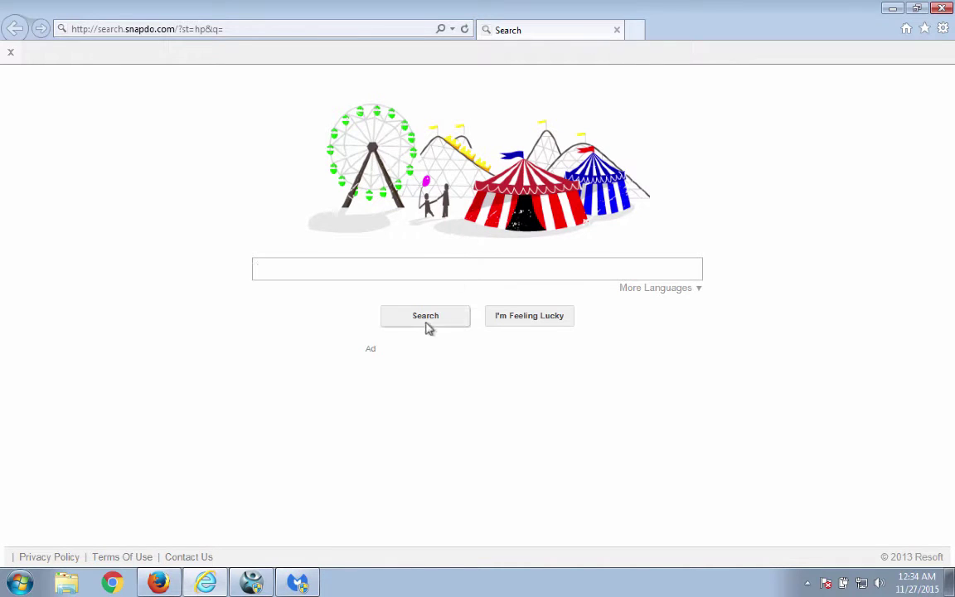
Search 123 on Firefox's snapdo page, then close Firefox and Internet Explorer.
click(162, 584)
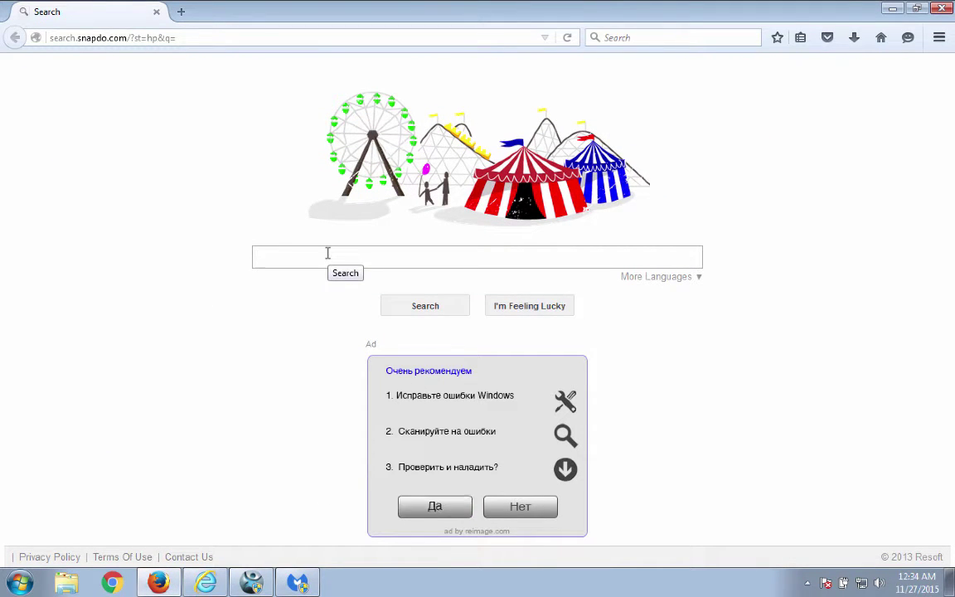
text(123)
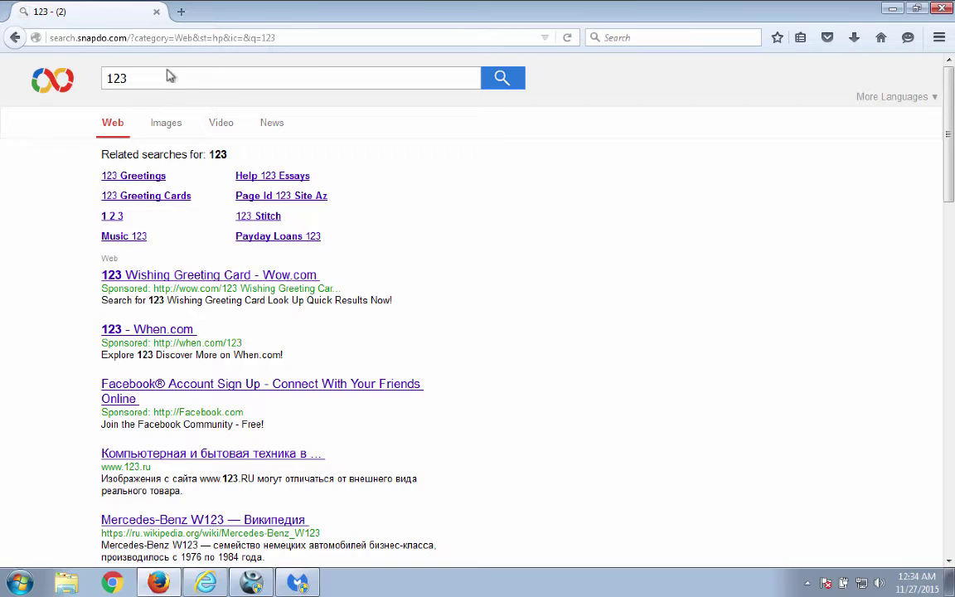
click(156, 12)
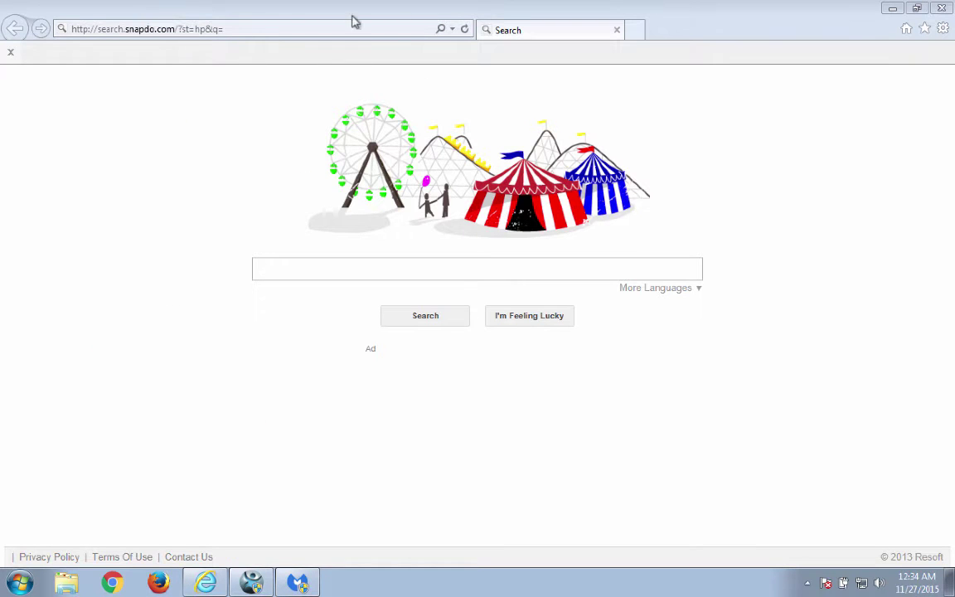
click(940, 10)
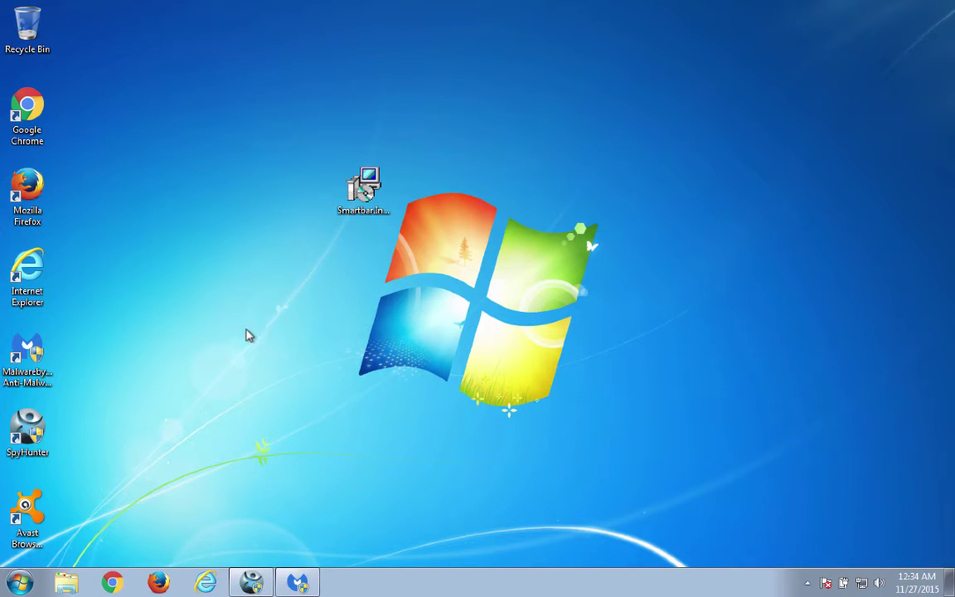
Uninstall SnapDo through Control Panel's Category view under Uninstall a program.
click(18, 582)
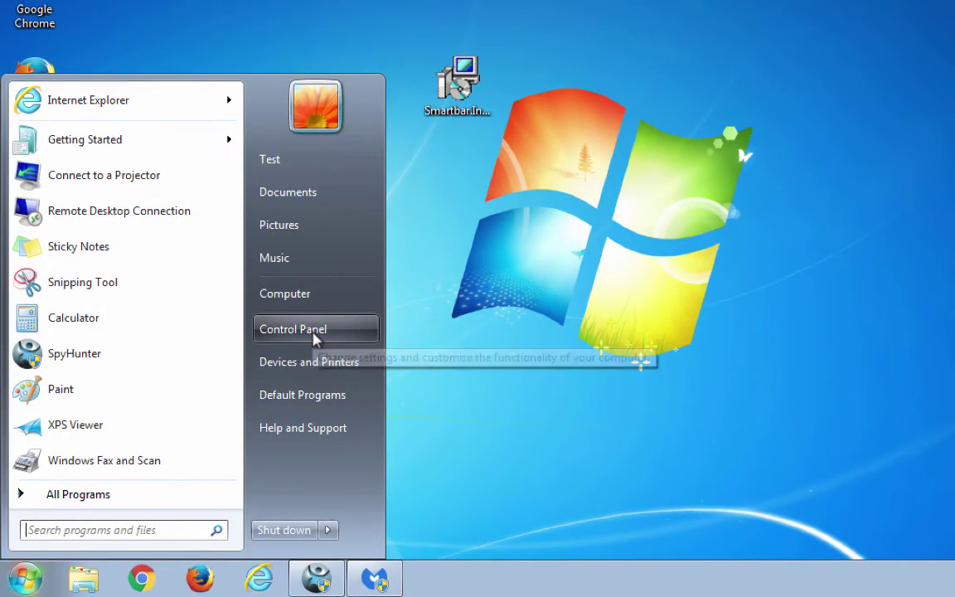
click(313, 333)
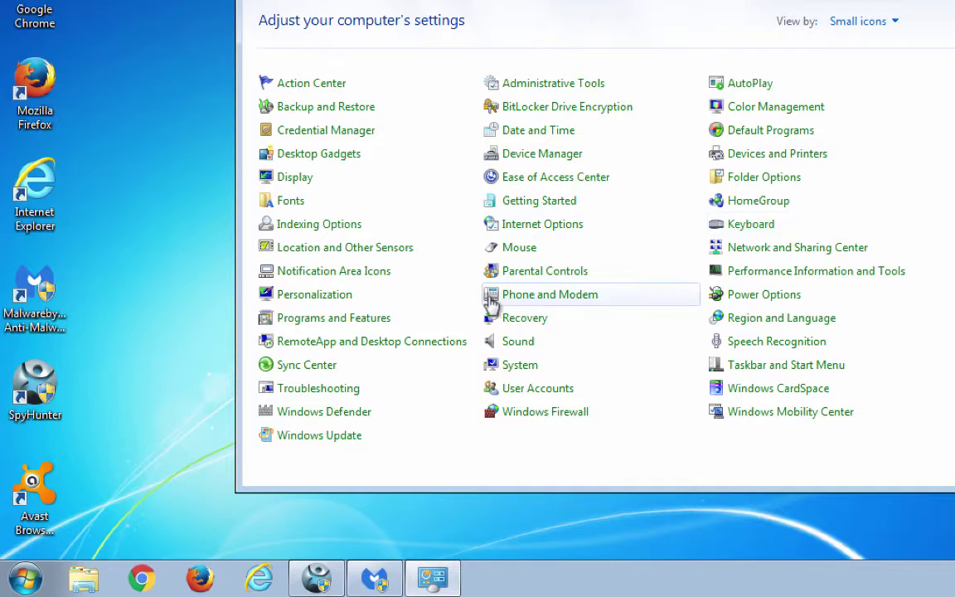
click(856, 21)
click(861, 48)
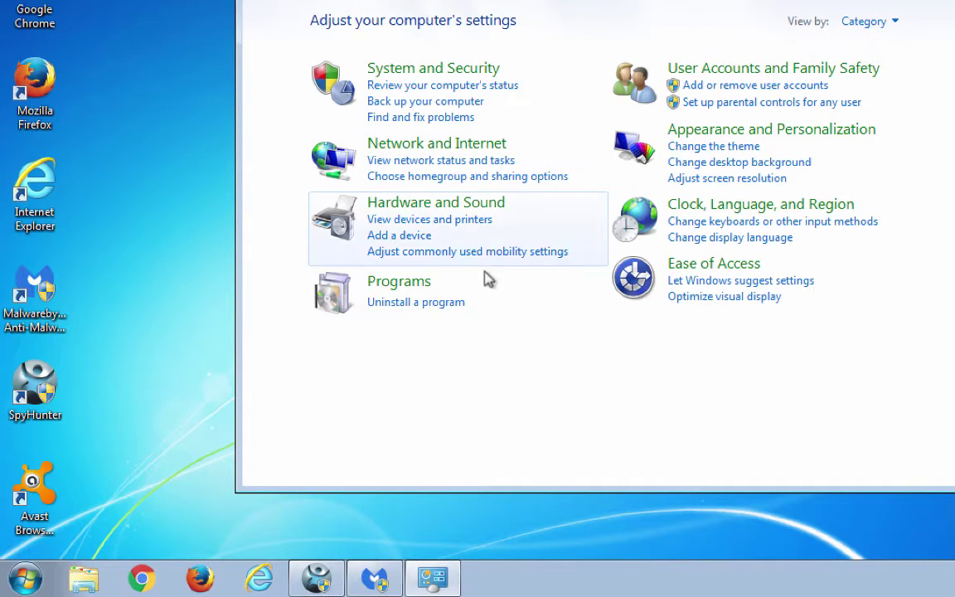
click(414, 303)
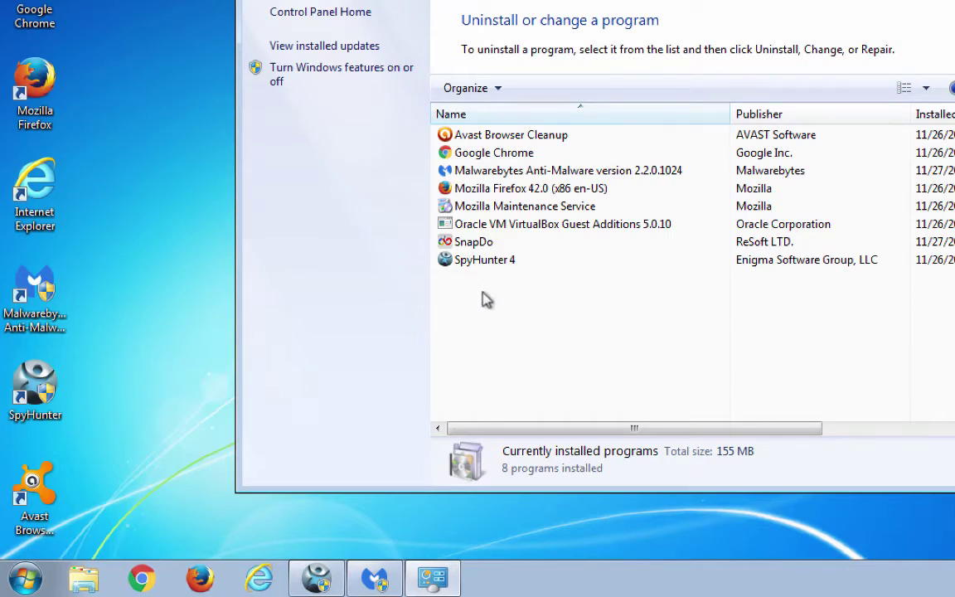
click(468, 248)
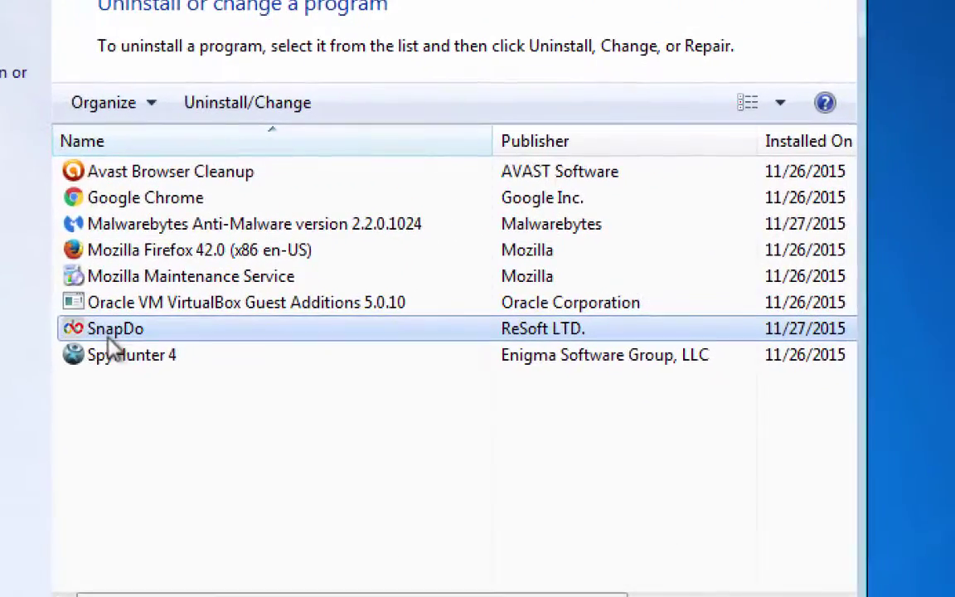
mouse_move(273, 141)
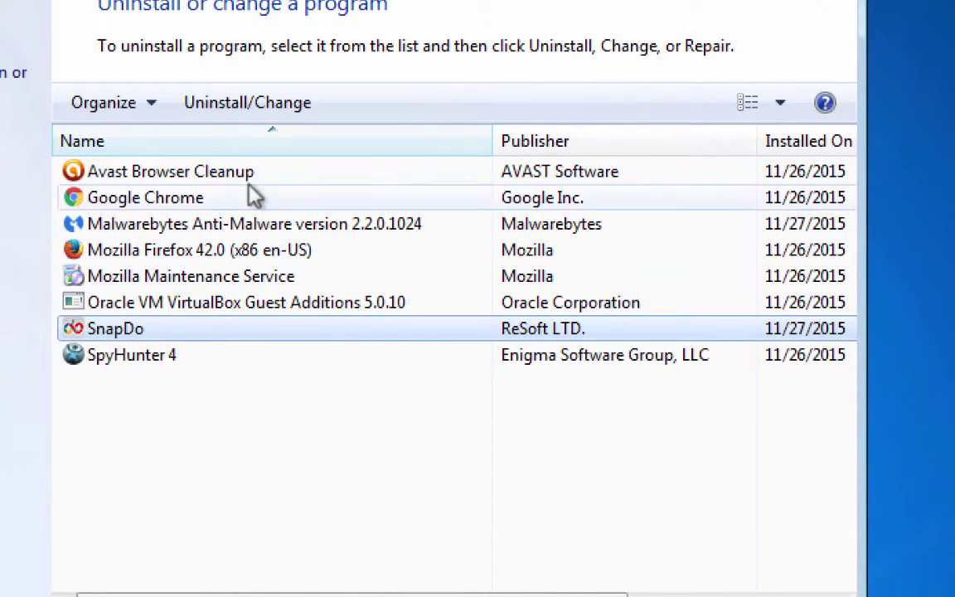
click(222, 111)
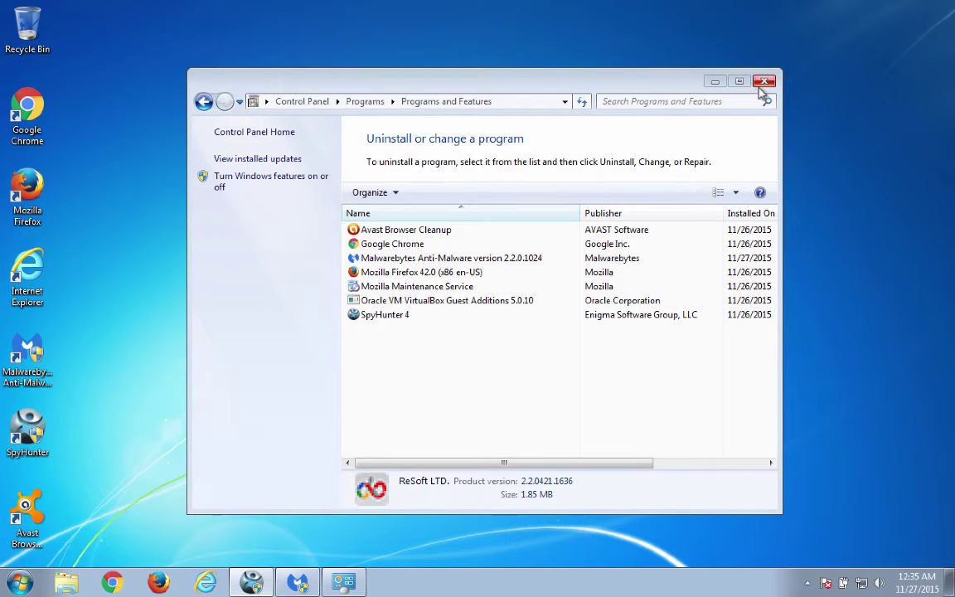
Relaunch Firefox and Internet Explorer to confirm search.snapdo.com still loads, then close both.
click(716, 82)
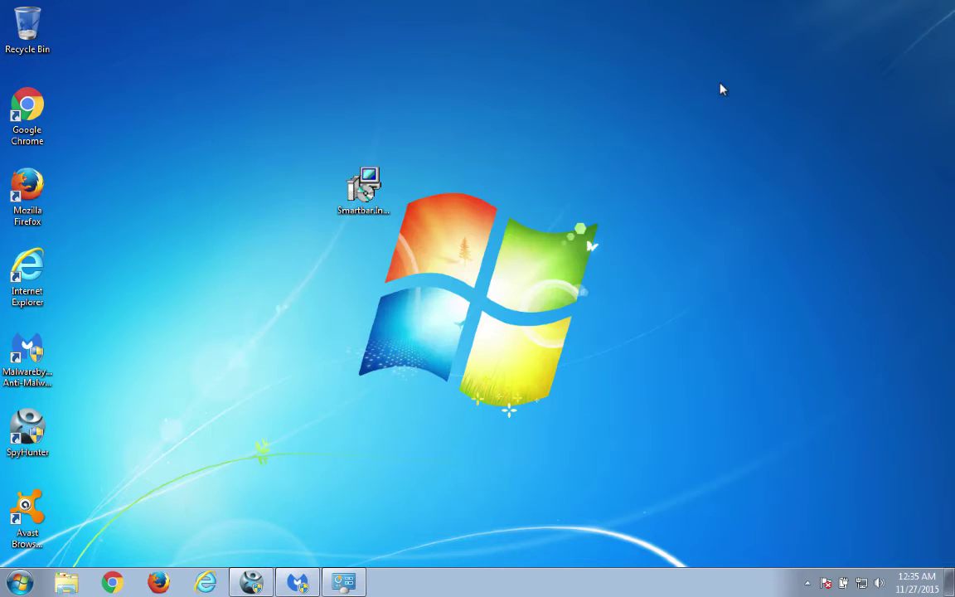
click(160, 580)
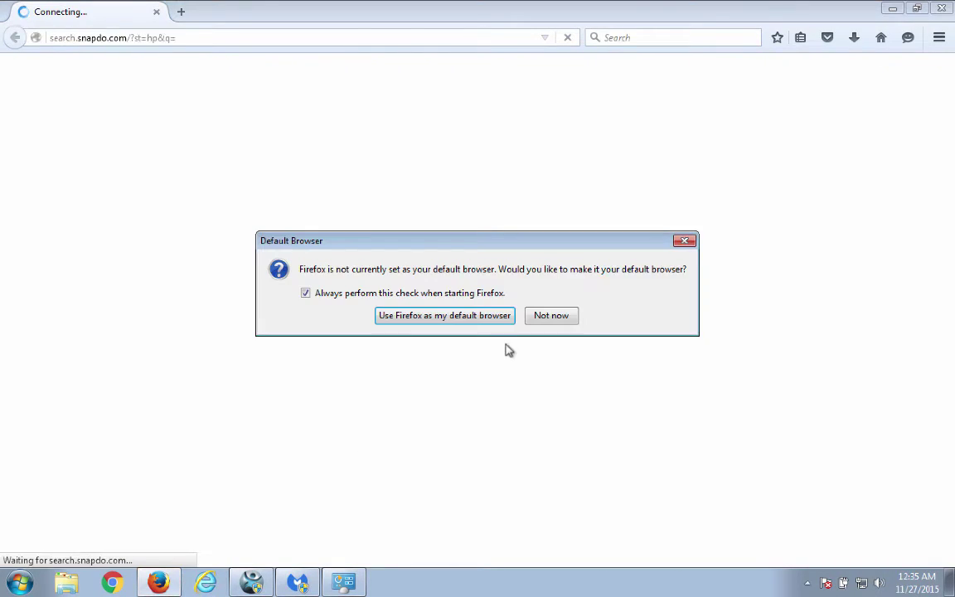
click(538, 320)
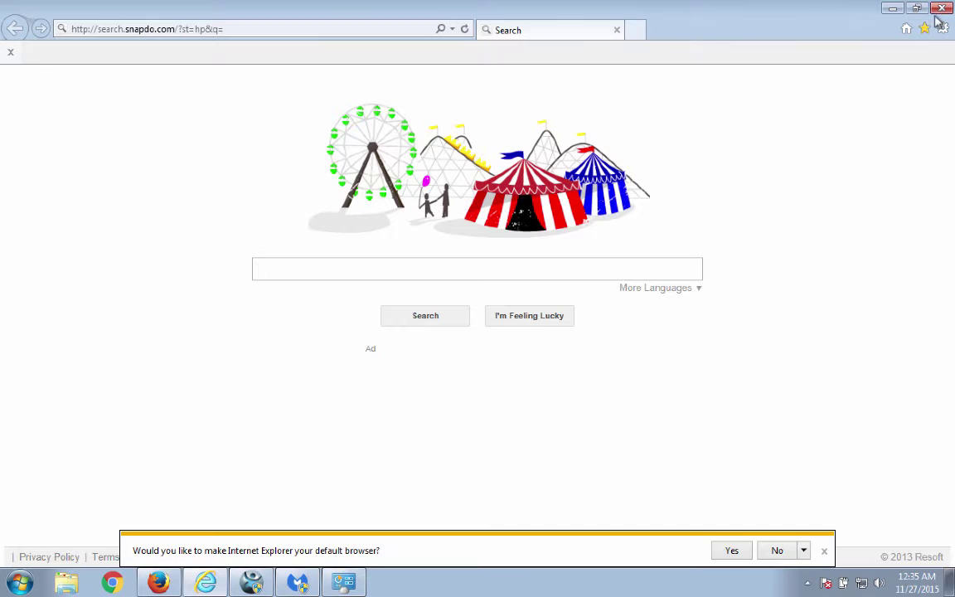
click(942, 8)
click(942, 8)
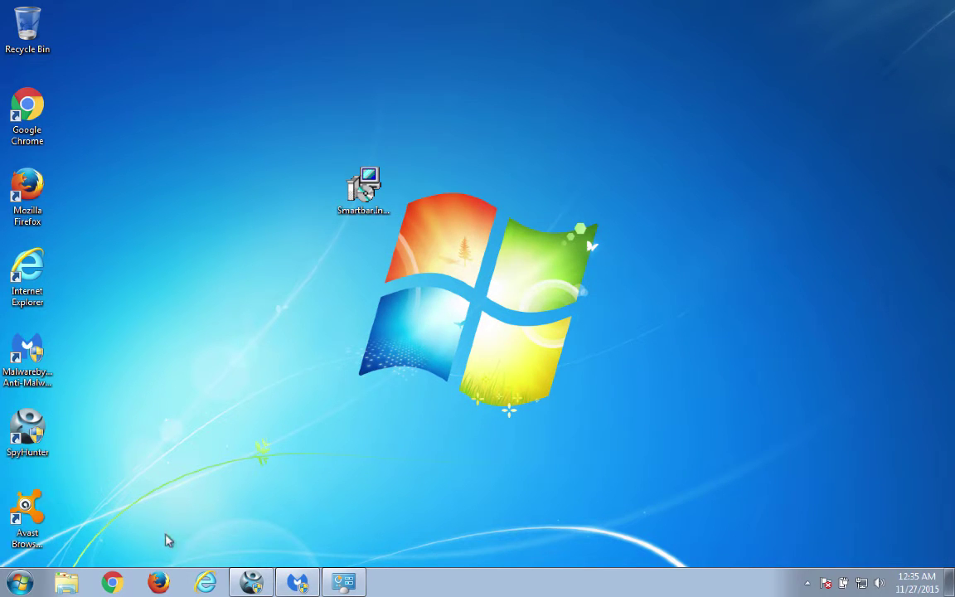
Restore SpyHunter and expand the Snap.do threat in its scan results.
click(251, 581)
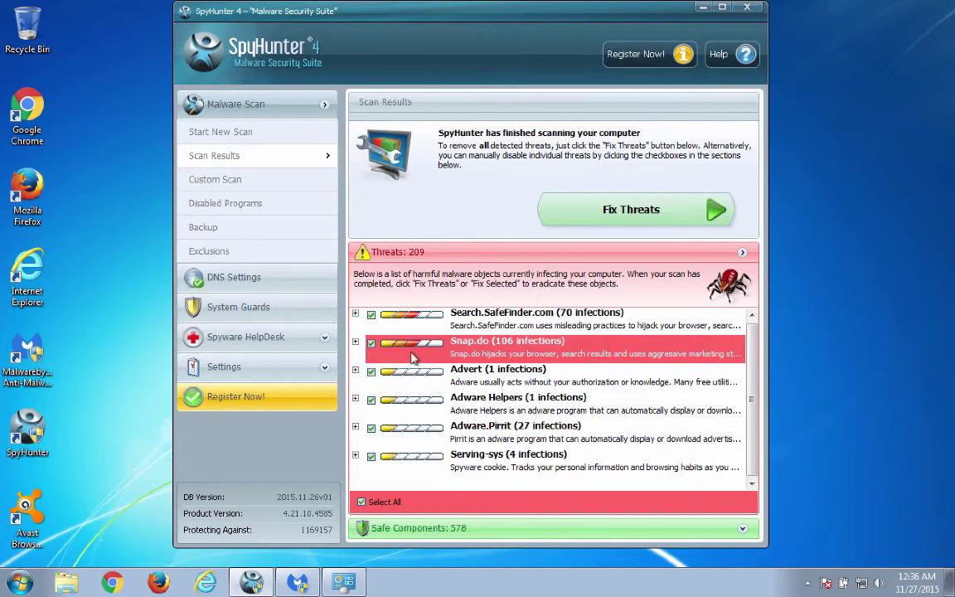
click(356, 341)
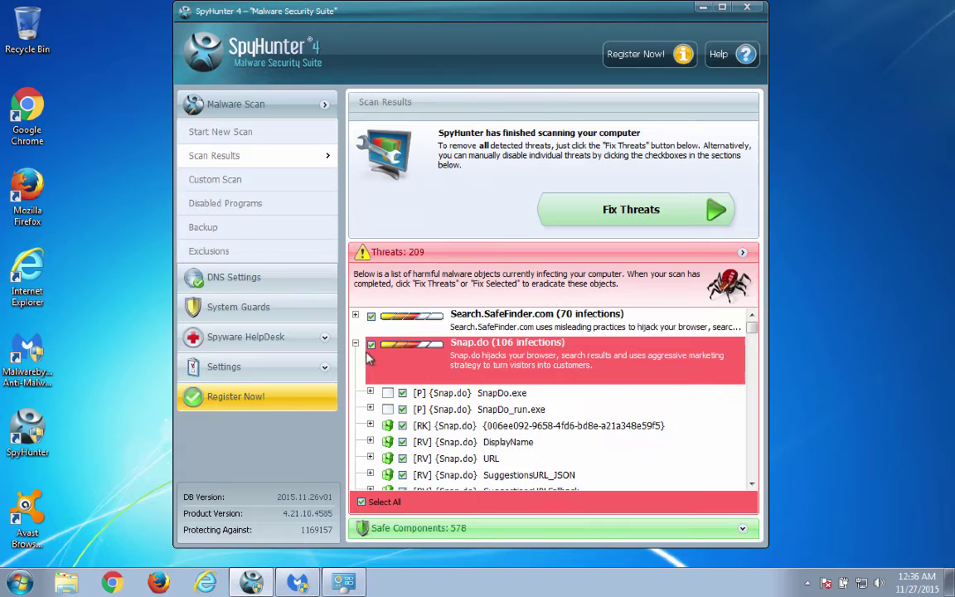
click(355, 315)
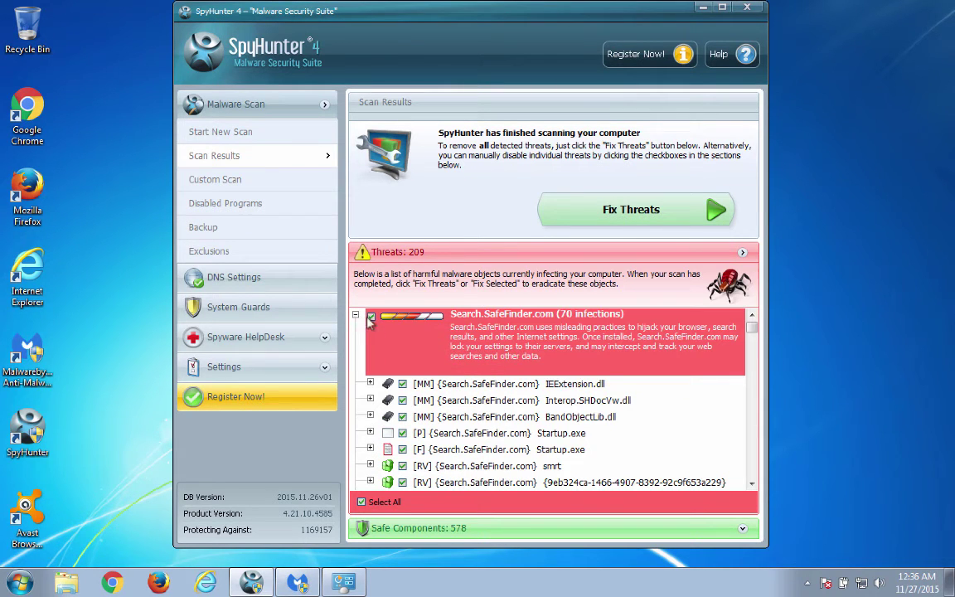
click(355, 316)
click(460, 357)
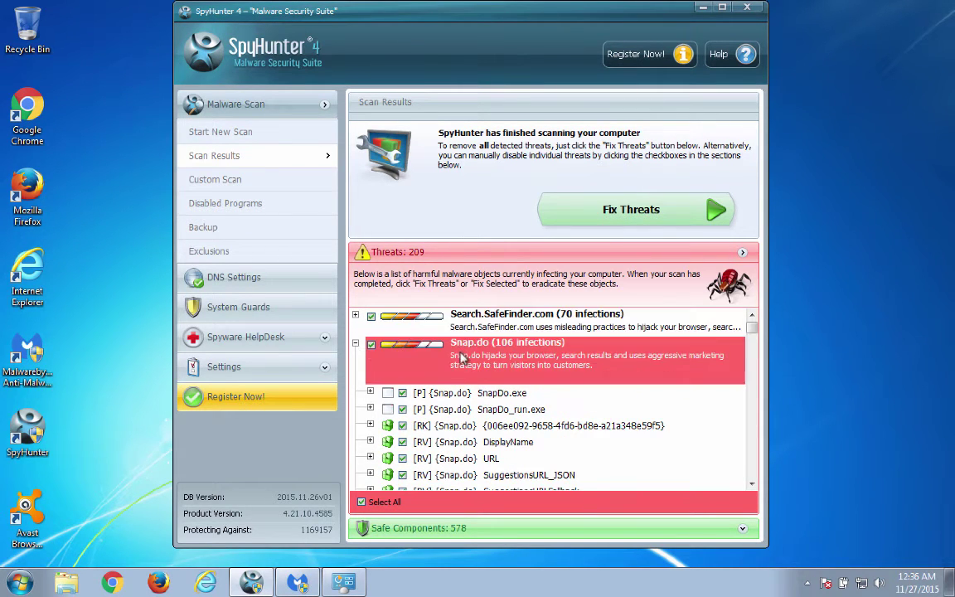
Scroll to the SnapDo AppData folder item, then minimize SpyHunter.
scroll(750, 352, down, 2)
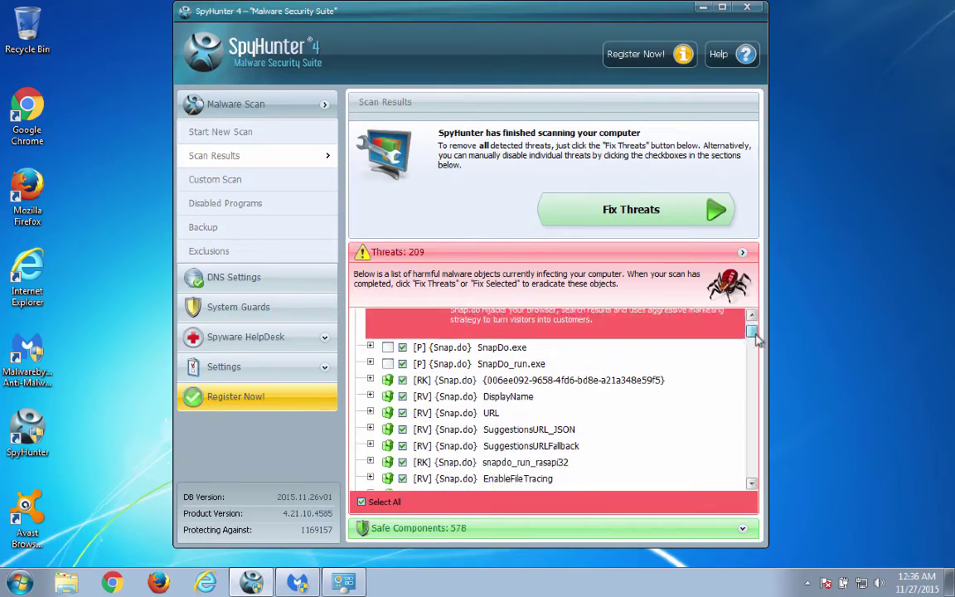
scroll(754, 353, down, 2)
scroll(760, 354, down, 2)
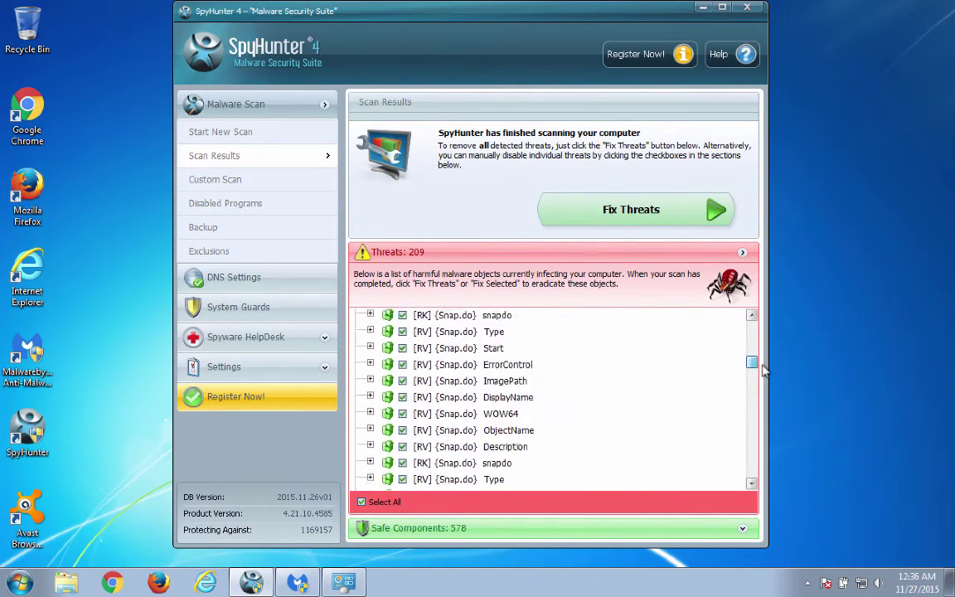
drag(760, 354, 763, 423)
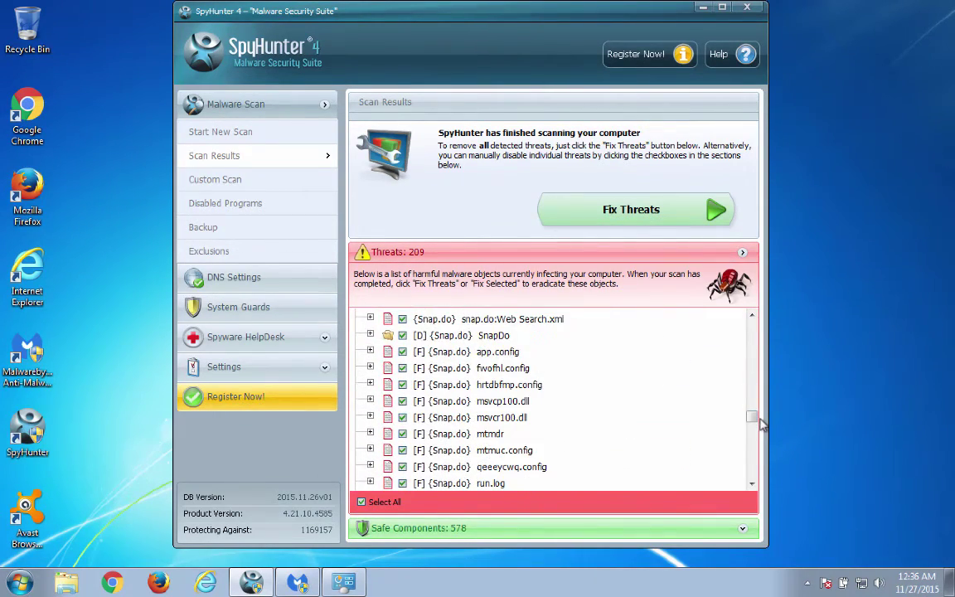
click(370, 335)
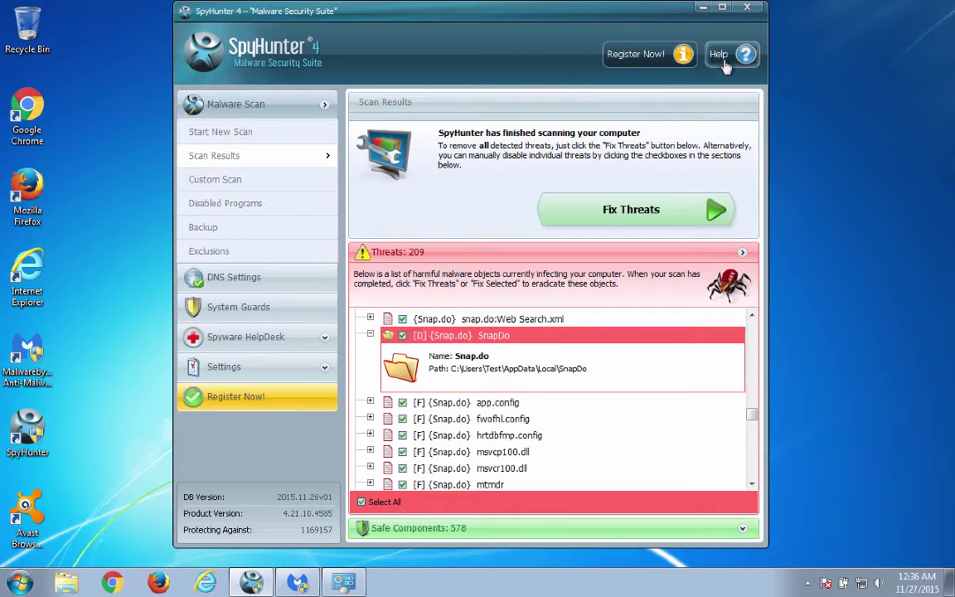
click(722, 7)
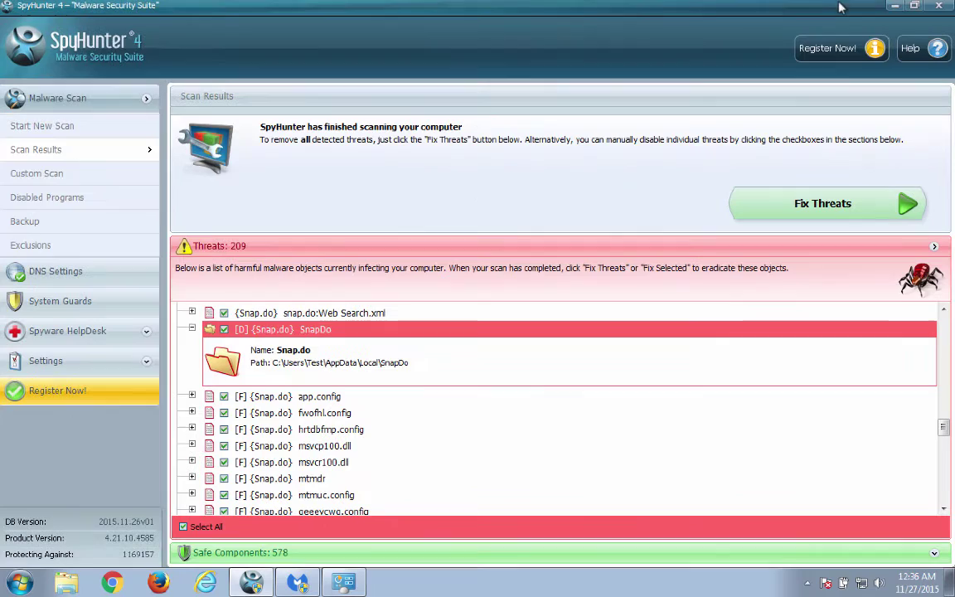
click(914, 7)
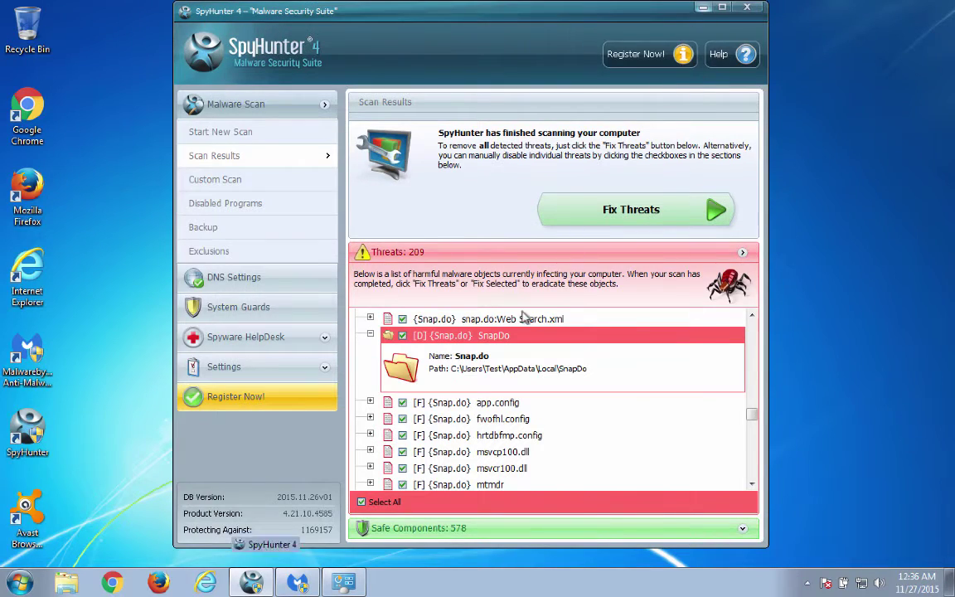
key(super+d)
Bring up Malwarebytes results and quarantine all 90 selected threats.
click(298, 581)
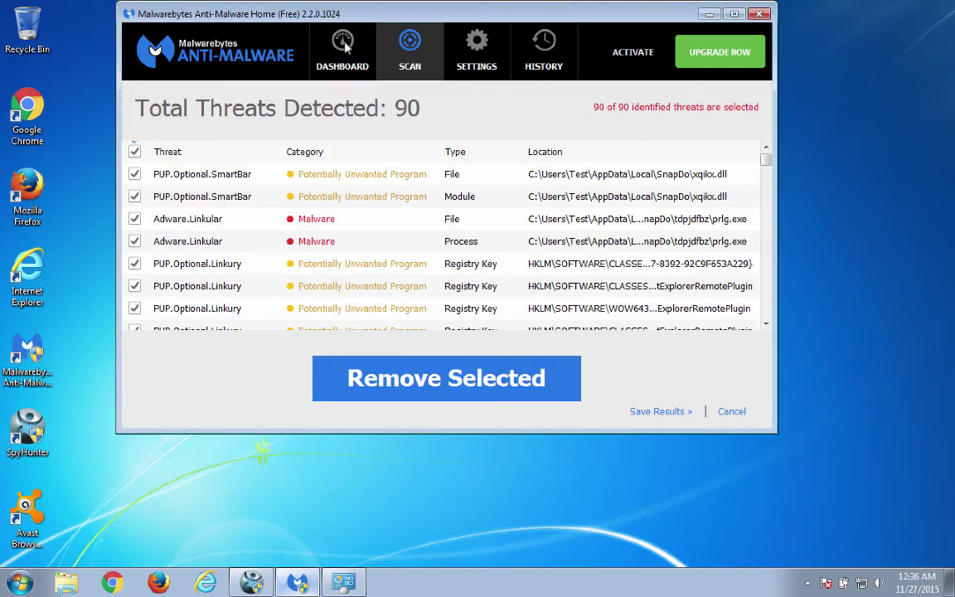
drag(345, 21, 390, 78)
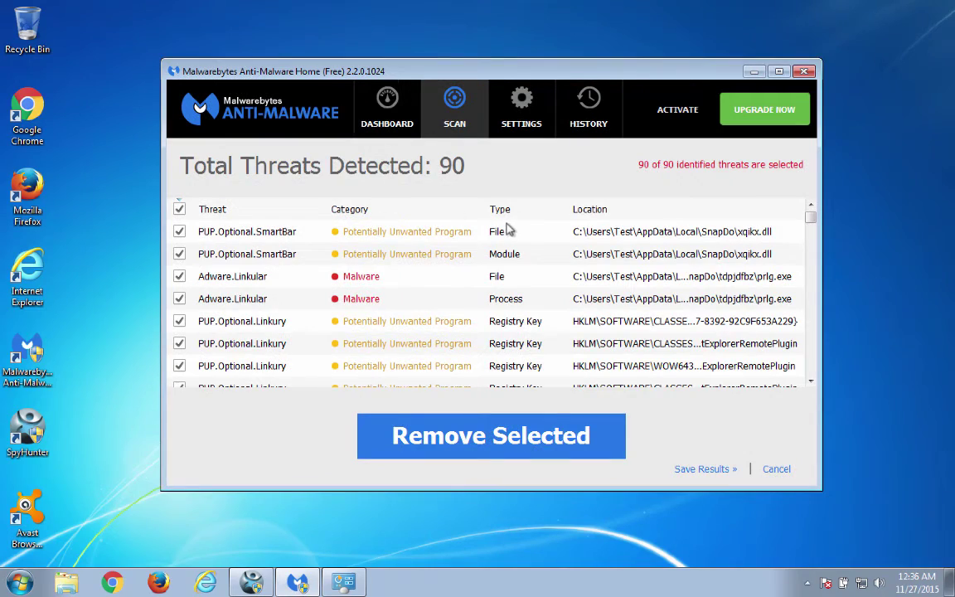
scroll(523, 295, down, 3)
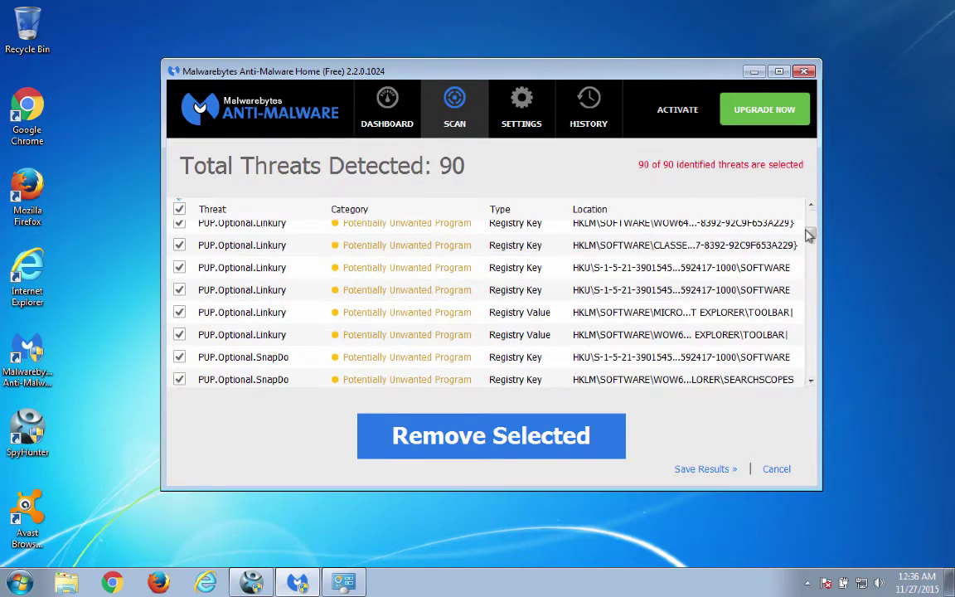
mouse_move(809, 235)
mouse_down()
mouse_move(835, 330)
mouse_move(827, 370)
mouse_up()
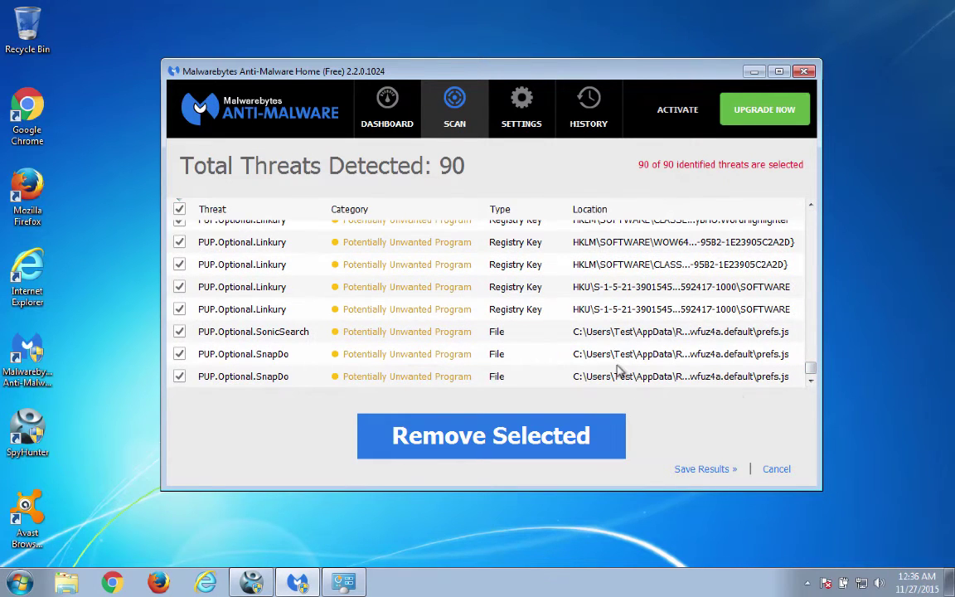
click(487, 440)
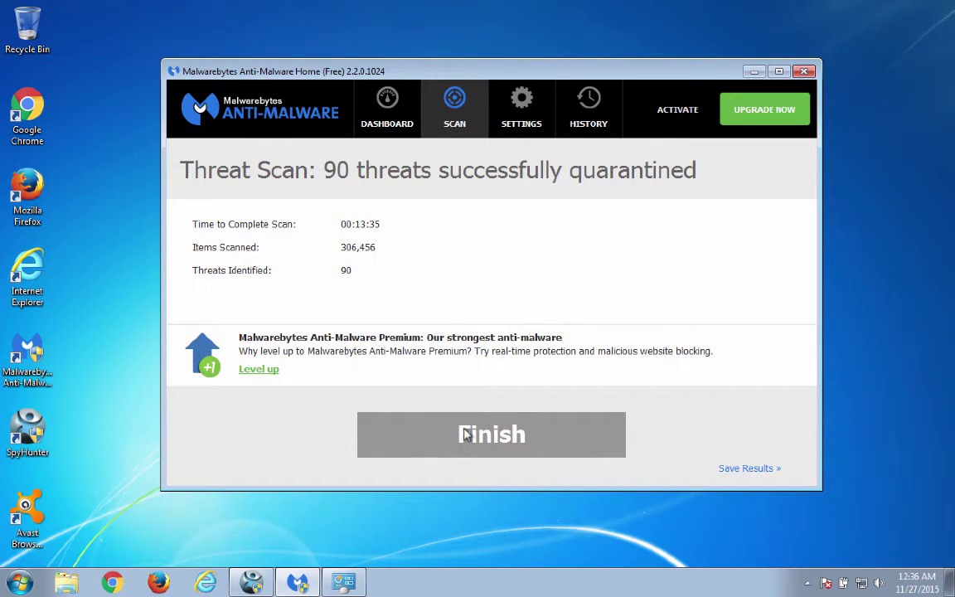
Decline the restart, finish the scan and close Malwarebytes.
click(637, 314)
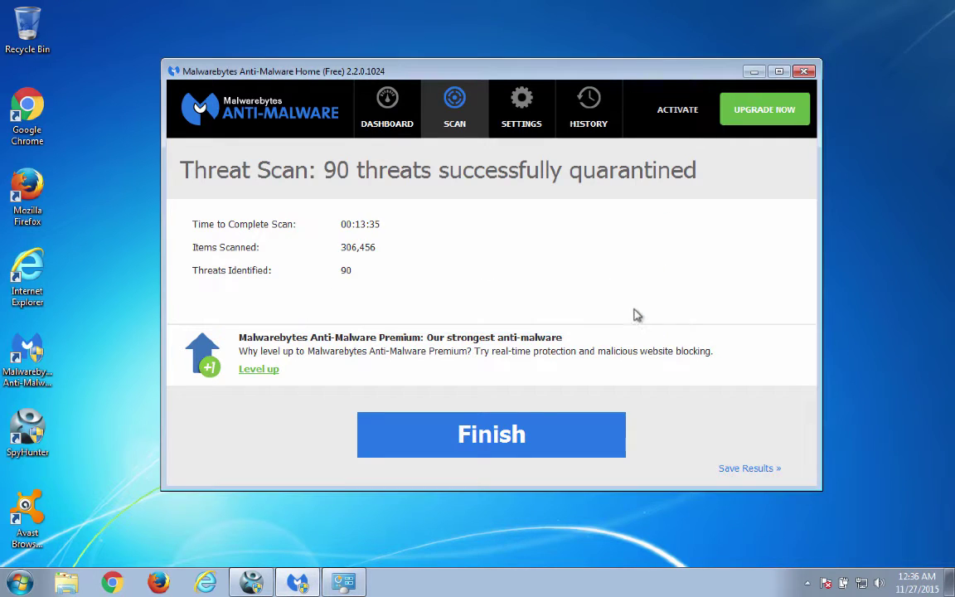
click(519, 416)
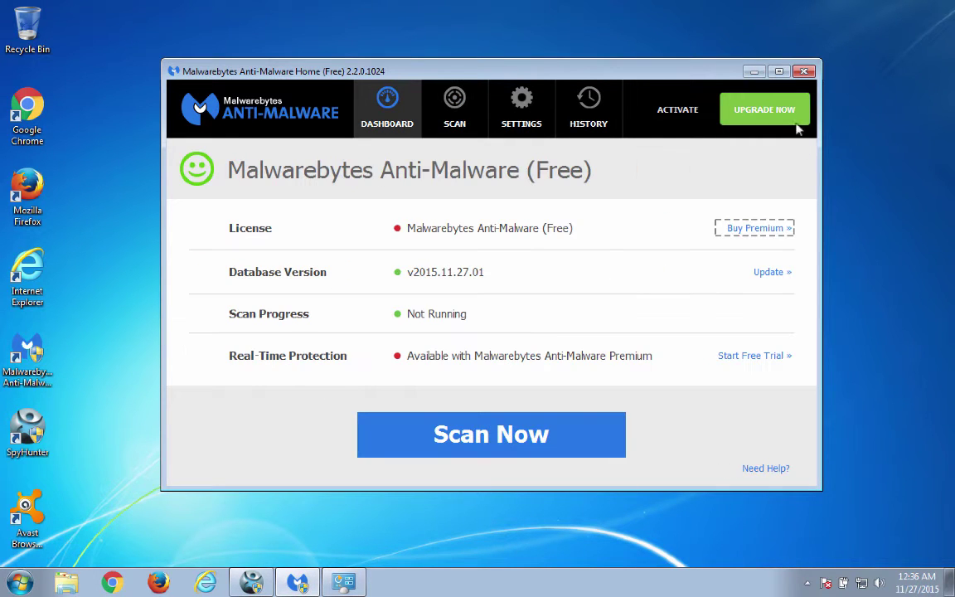
click(803, 71)
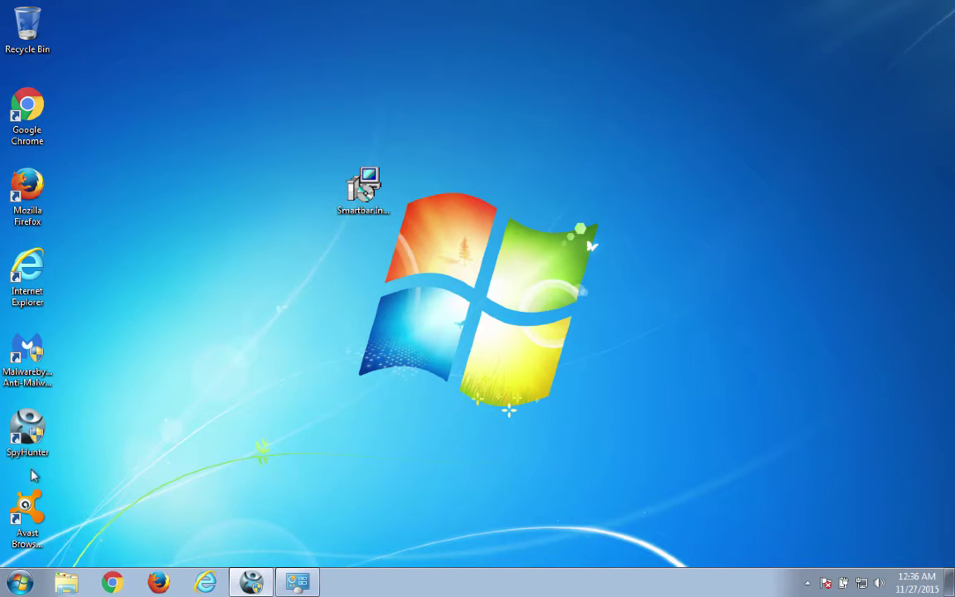
Run Avast Browser Cleanup as administrator and review each browser's add-on status.
right_click(18, 506)
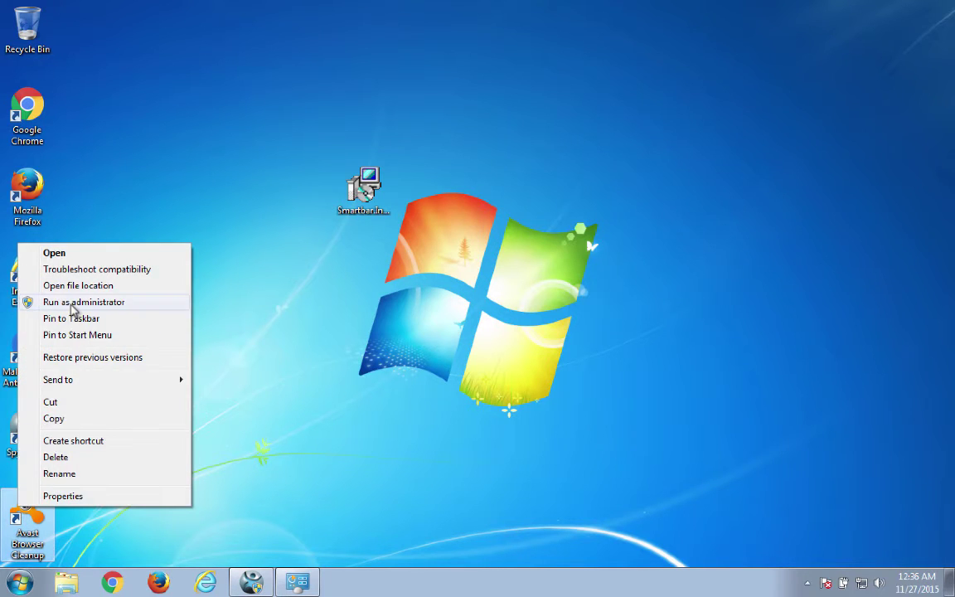
click(72, 305)
click(538, 321)
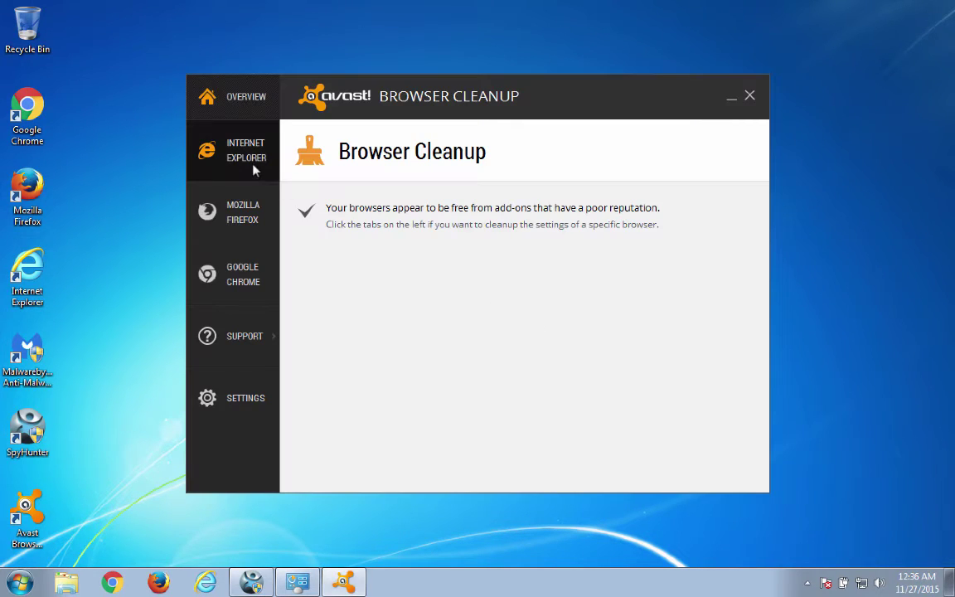
click(252, 169)
click(248, 203)
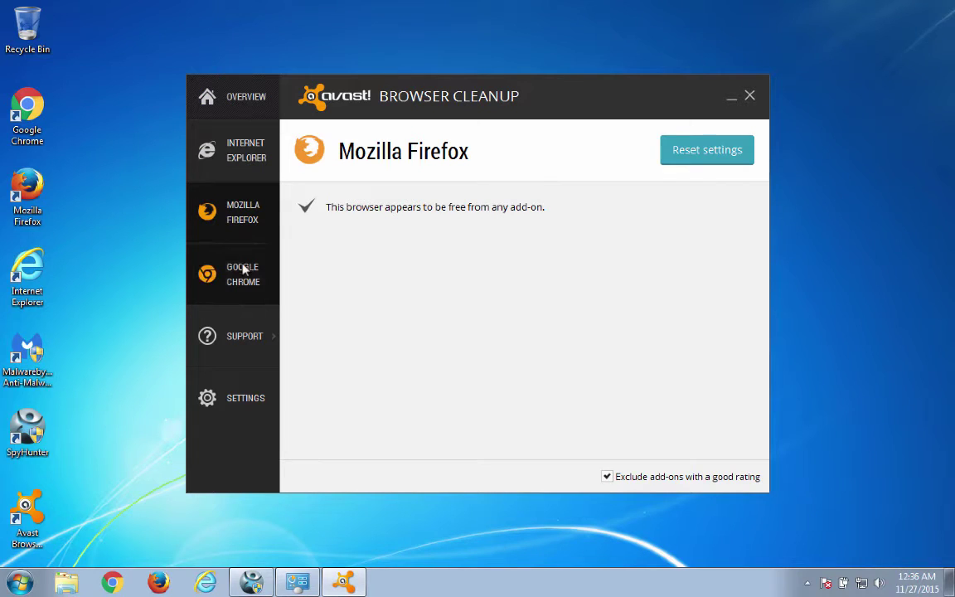
click(243, 269)
click(254, 175)
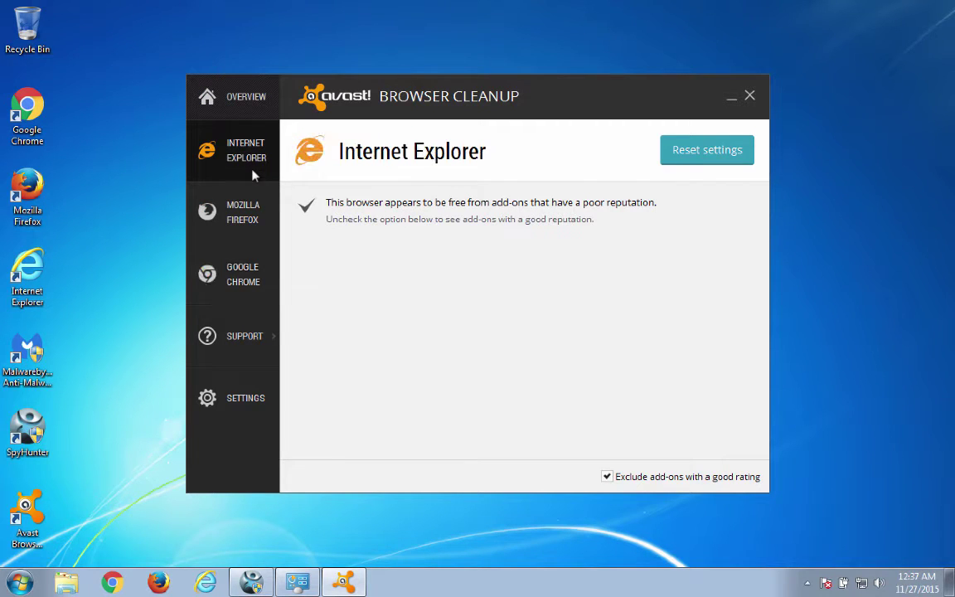
Reset Internet Explorer's settings with Google as the search provider.
click(682, 161)
click(320, 293)
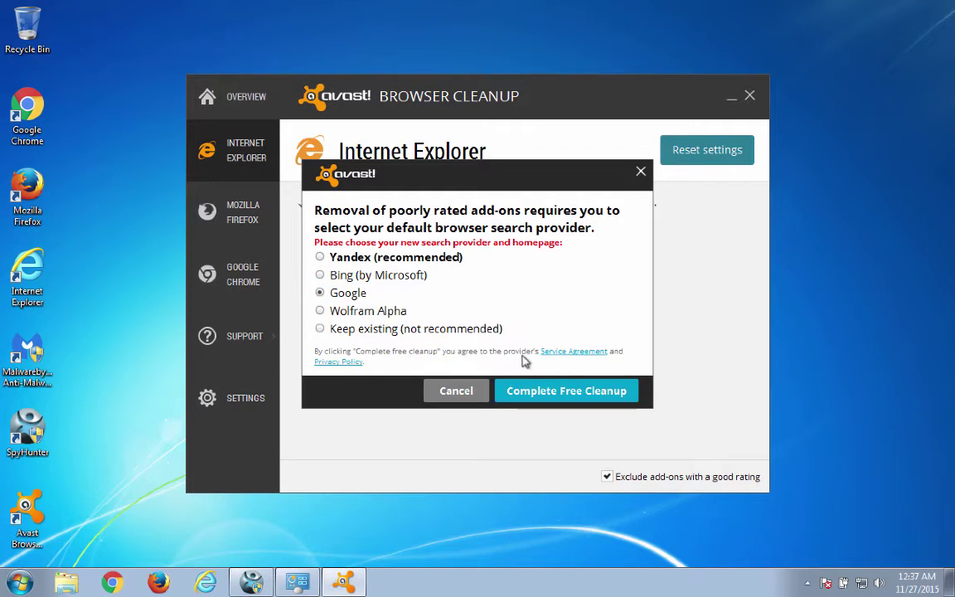
click(537, 390)
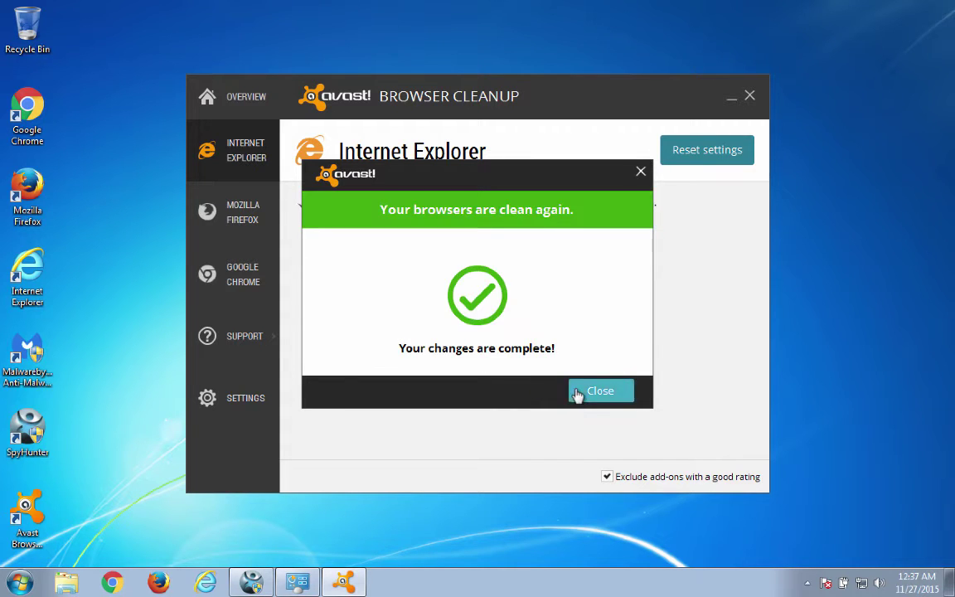
click(581, 393)
Reset Mozilla Firefox's settings with Google as the search provider.
click(246, 232)
click(678, 154)
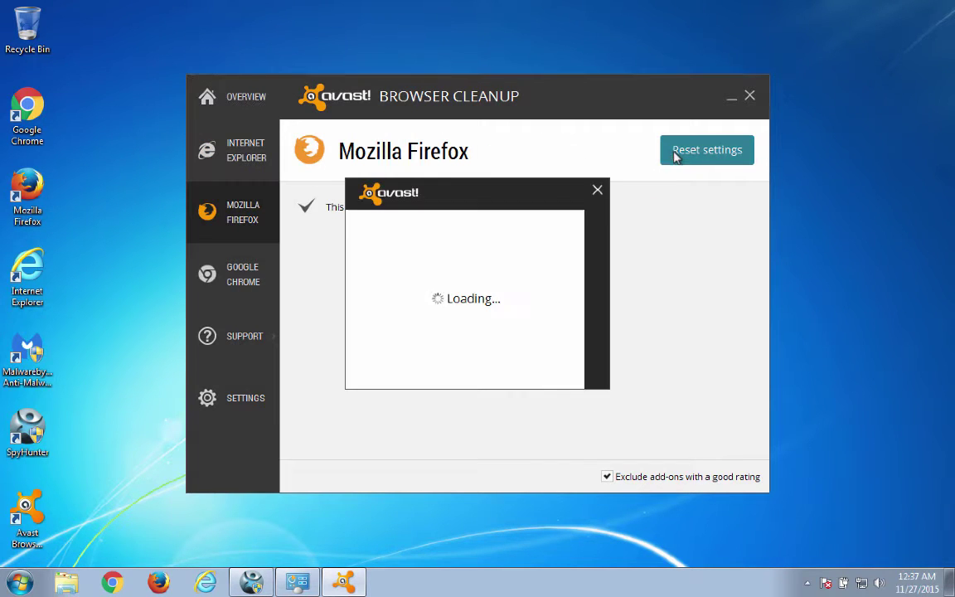
click(320, 293)
click(549, 391)
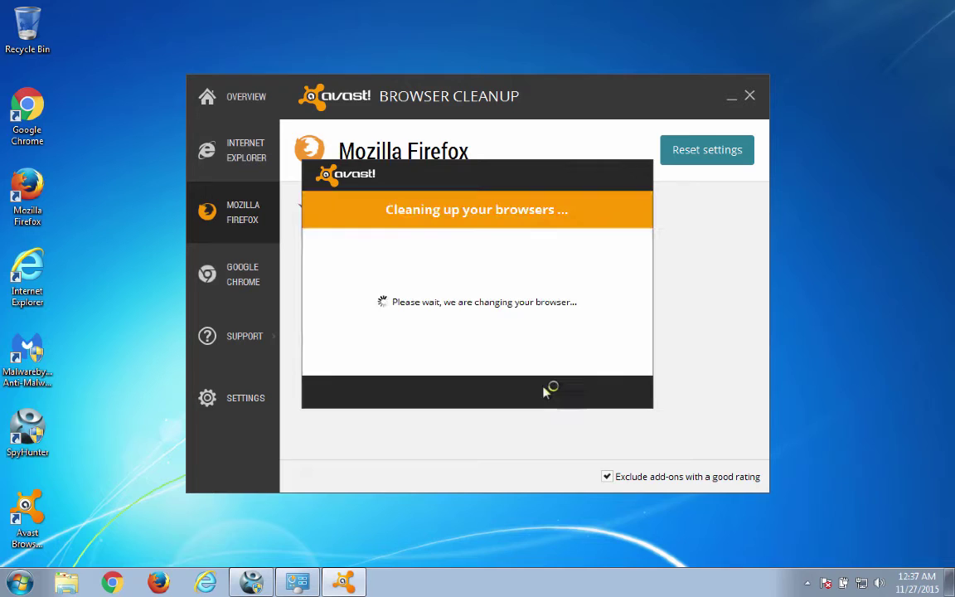
click(581, 393)
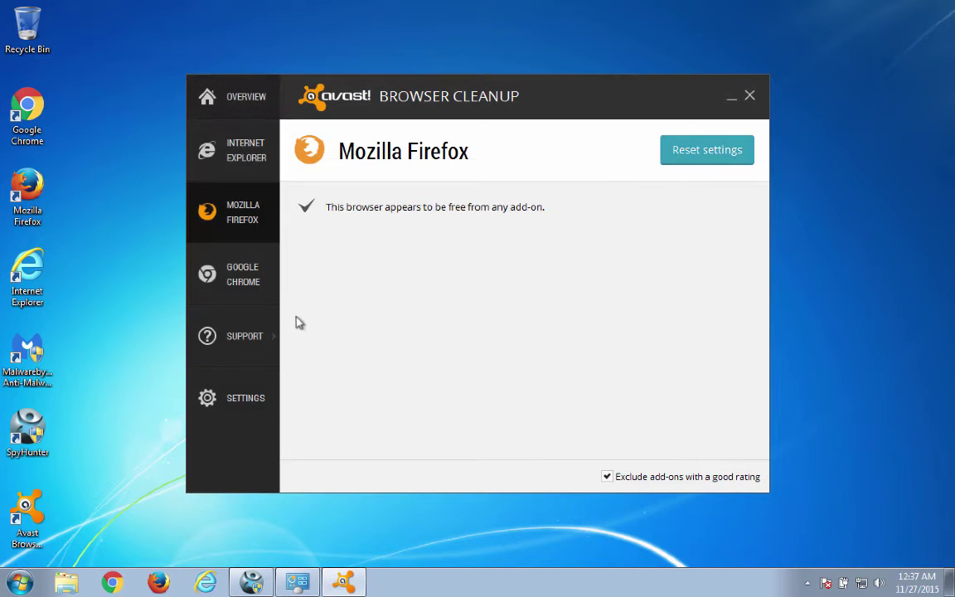
Reset Google Chrome's settings with Google as the search provider.
click(257, 286)
click(683, 170)
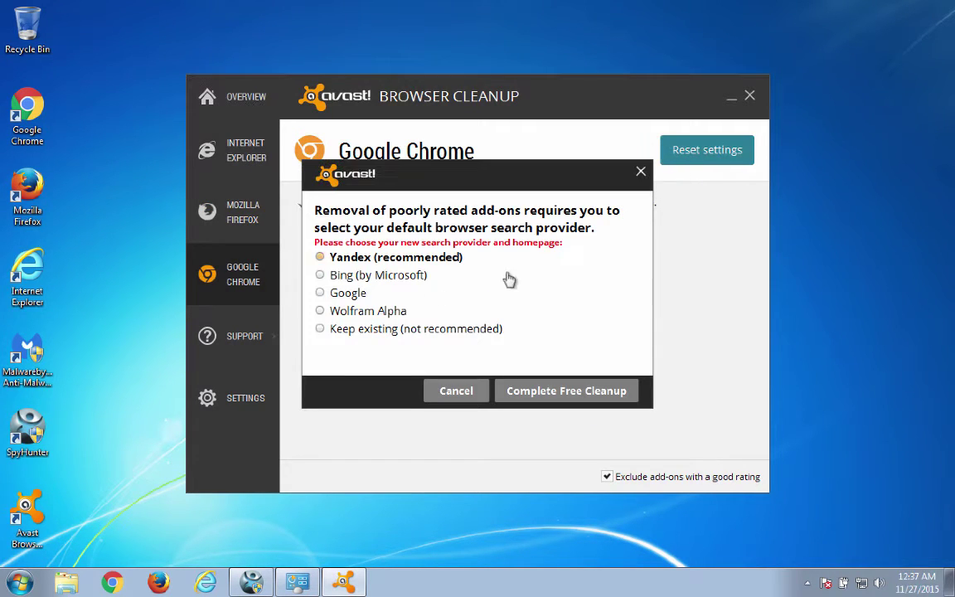
click(340, 294)
click(532, 389)
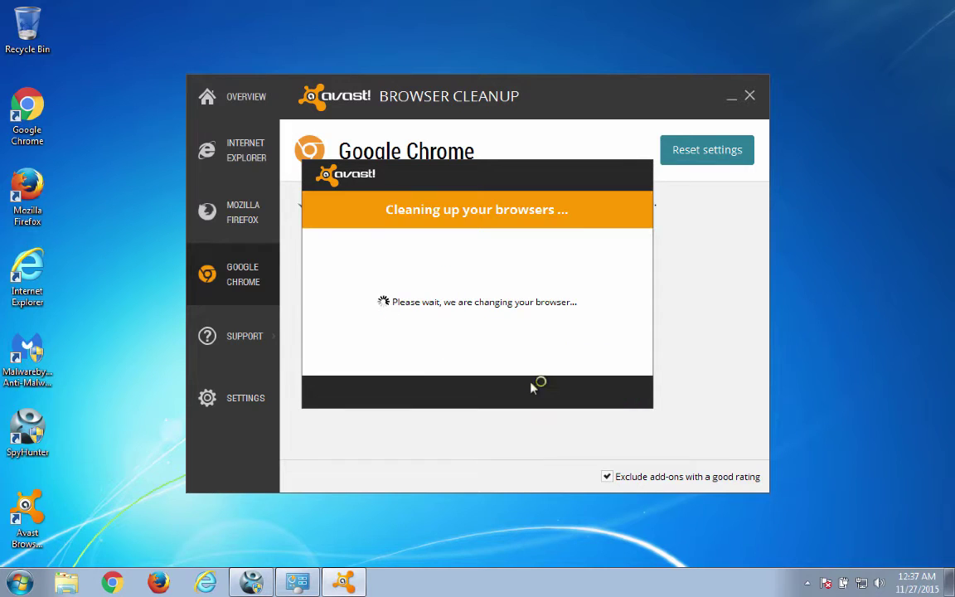
click(589, 394)
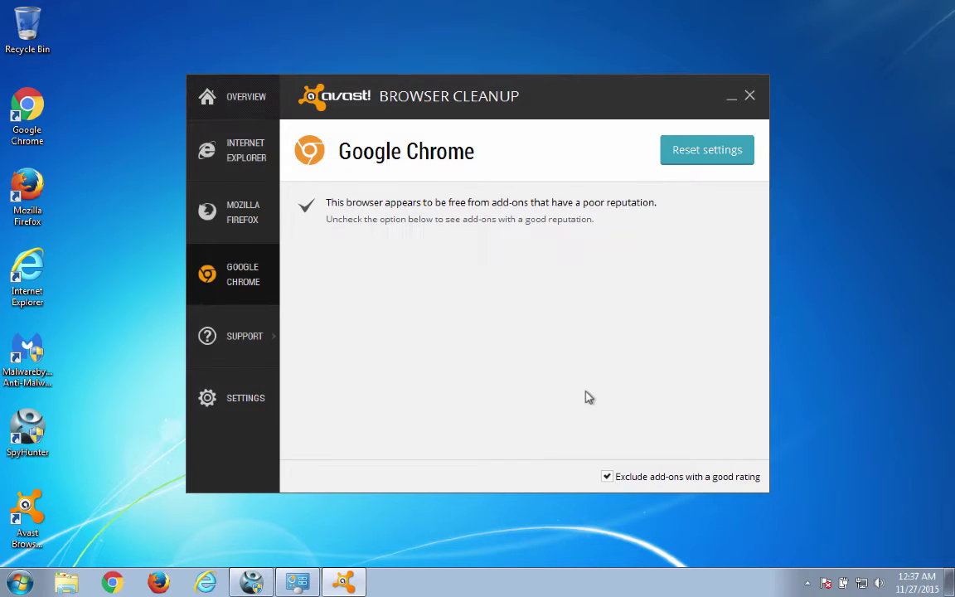
Close Avast Browser Cleanup and restore Firefox's home page to the default.
click(749, 97)
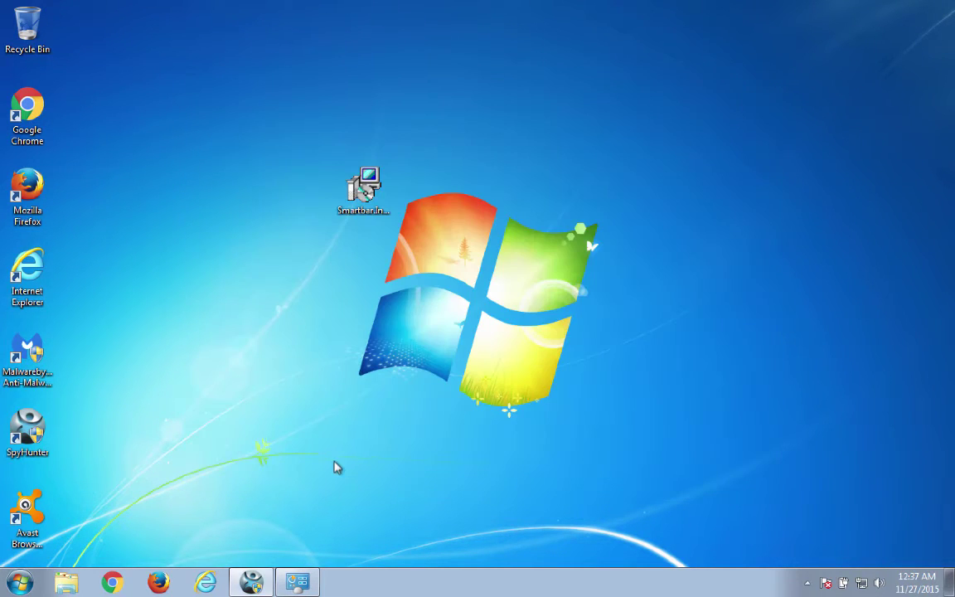
click(160, 582)
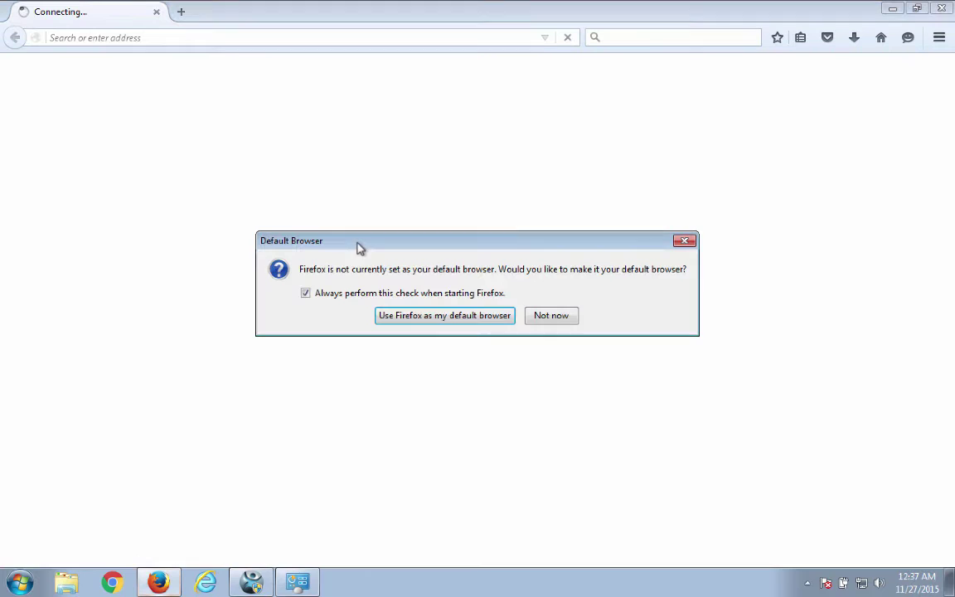
click(534, 315)
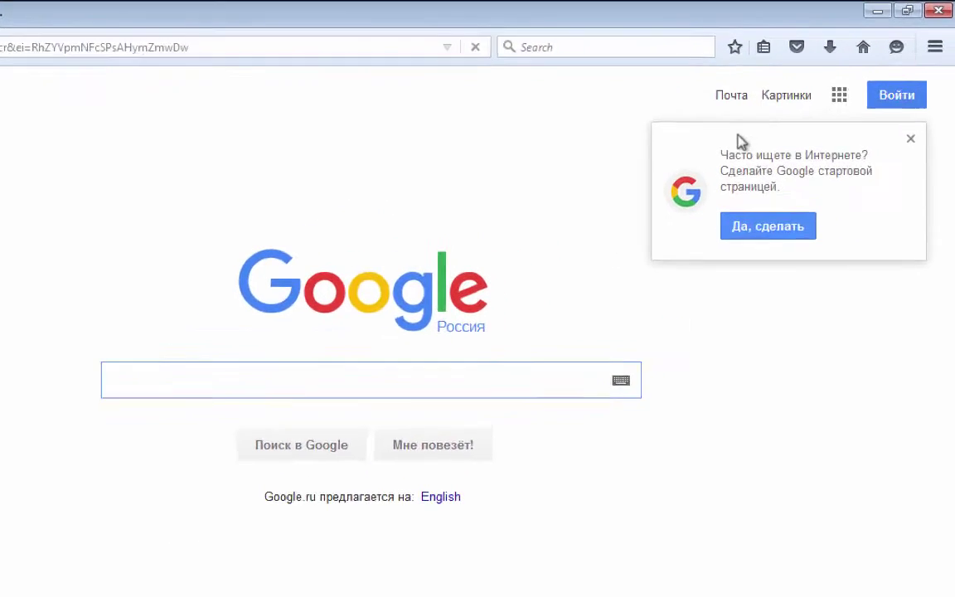
click(896, 182)
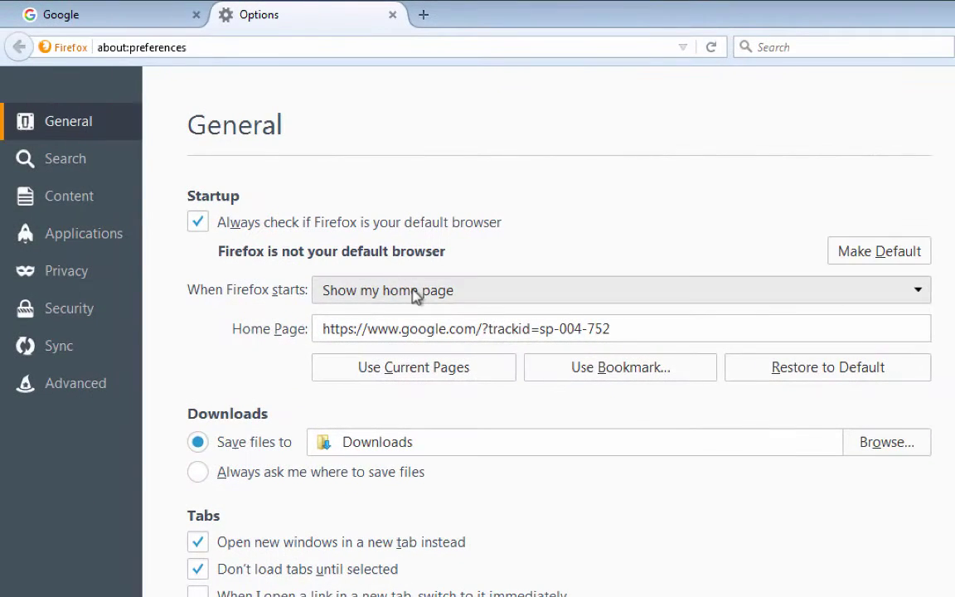
click(811, 373)
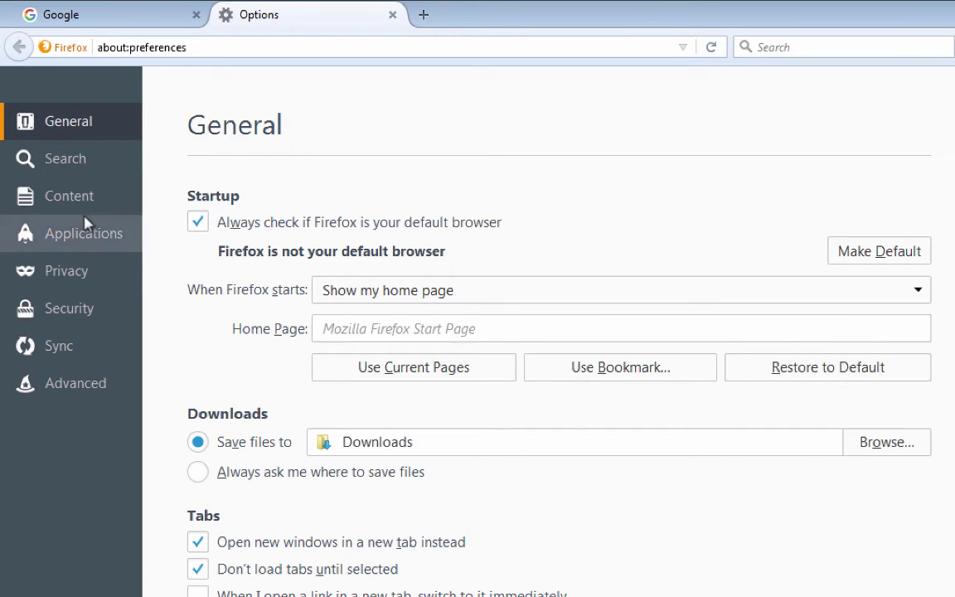
Remove the Google (avast) search engine from Firefox's search preferences and close Options.
click(87, 166)
click(257, 353)
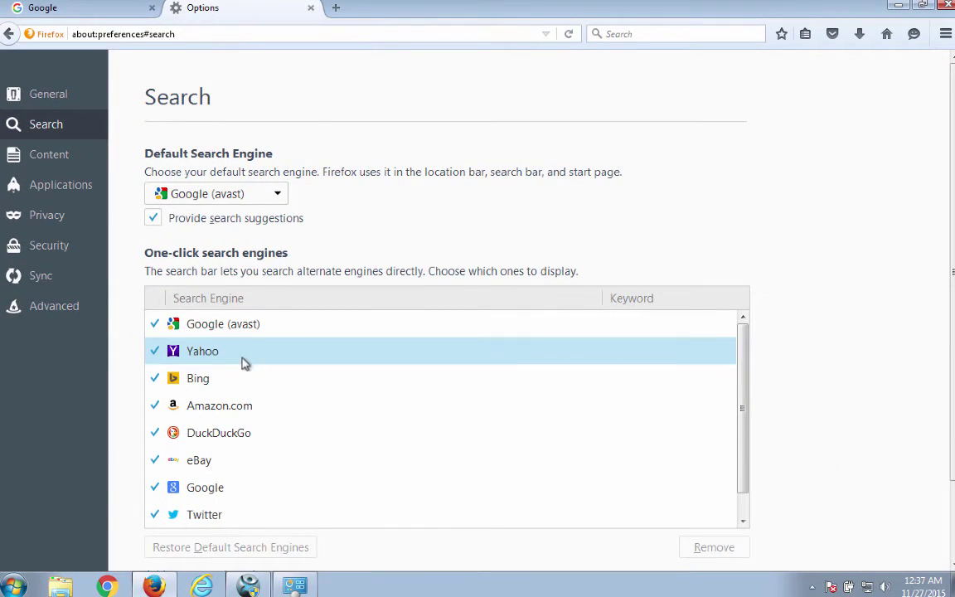
click(244, 362)
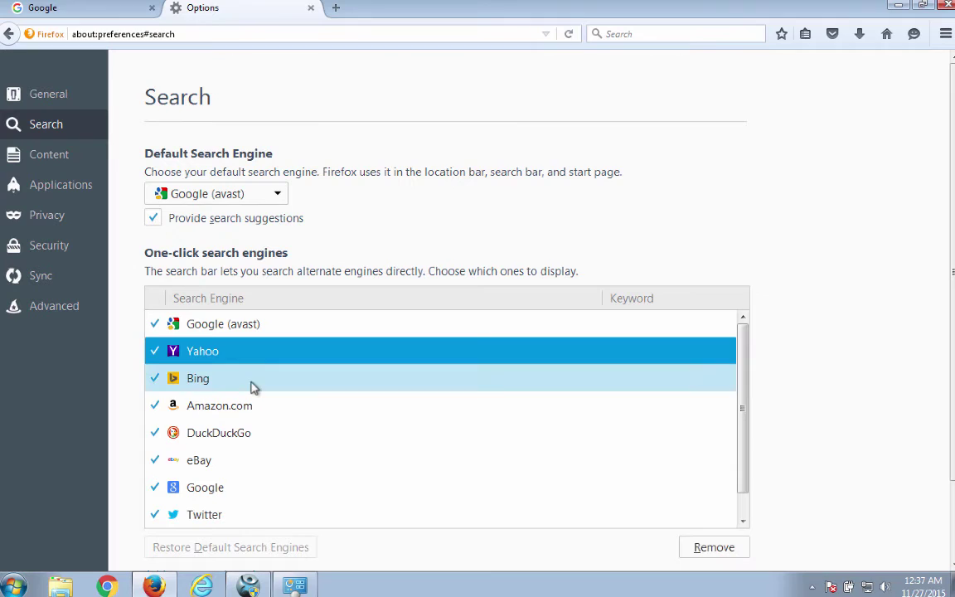
click(231, 334)
click(684, 546)
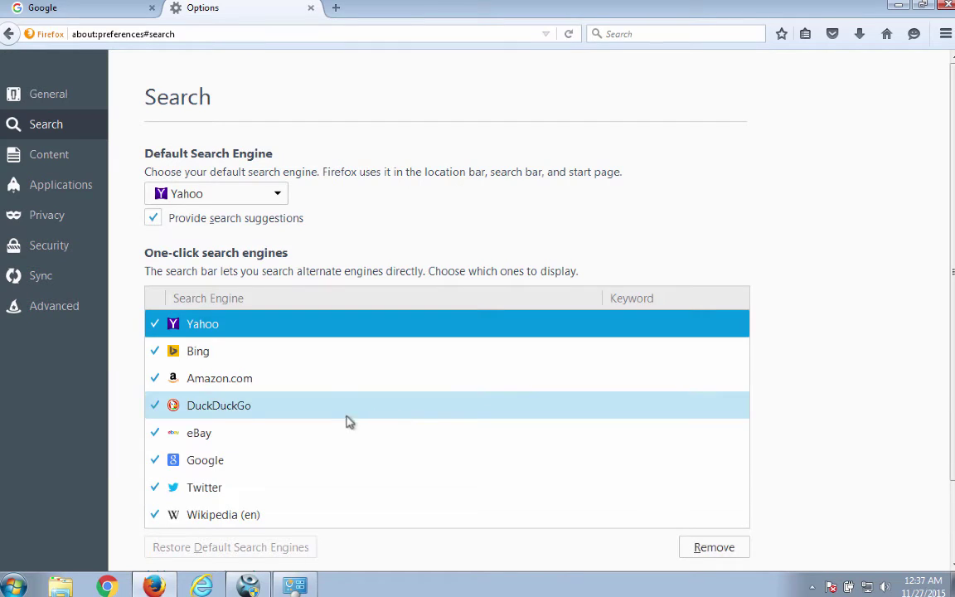
click(271, 471)
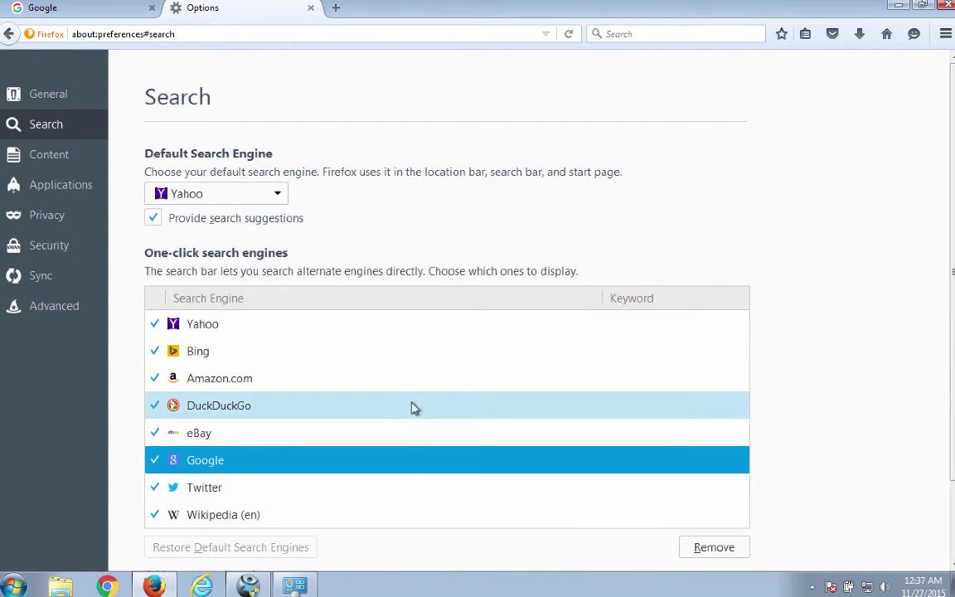
click(311, 9)
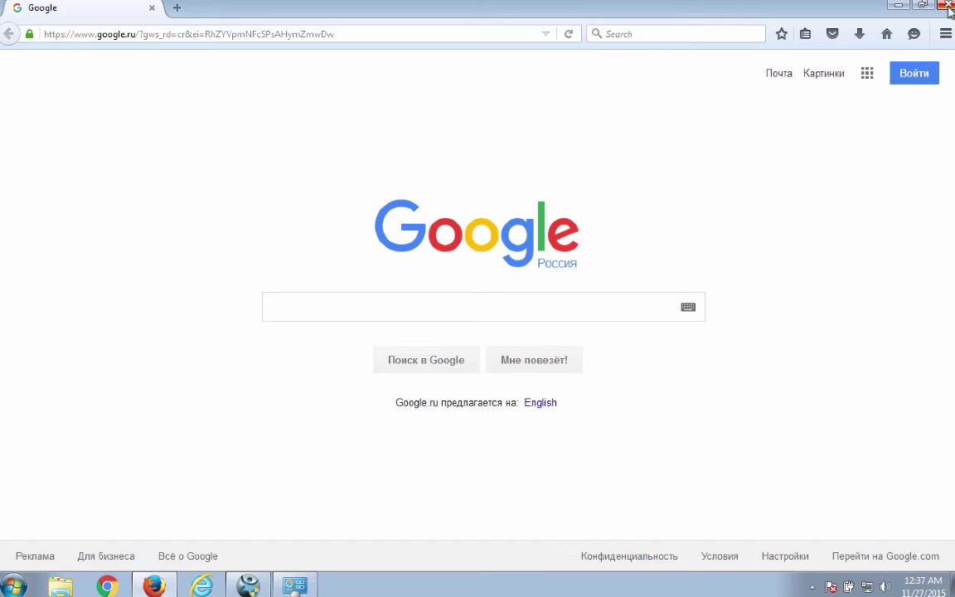
click(948, 7)
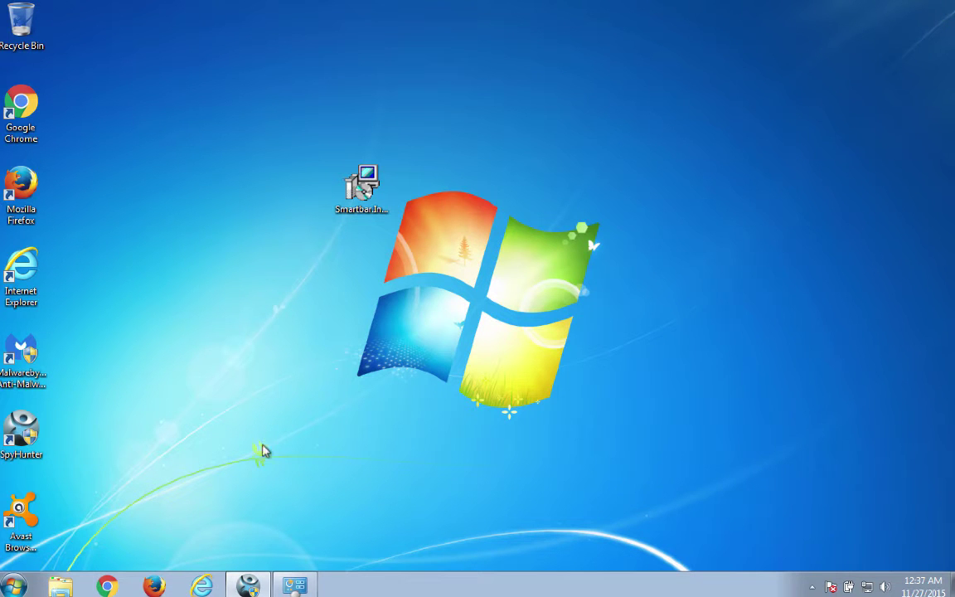
click(154, 583)
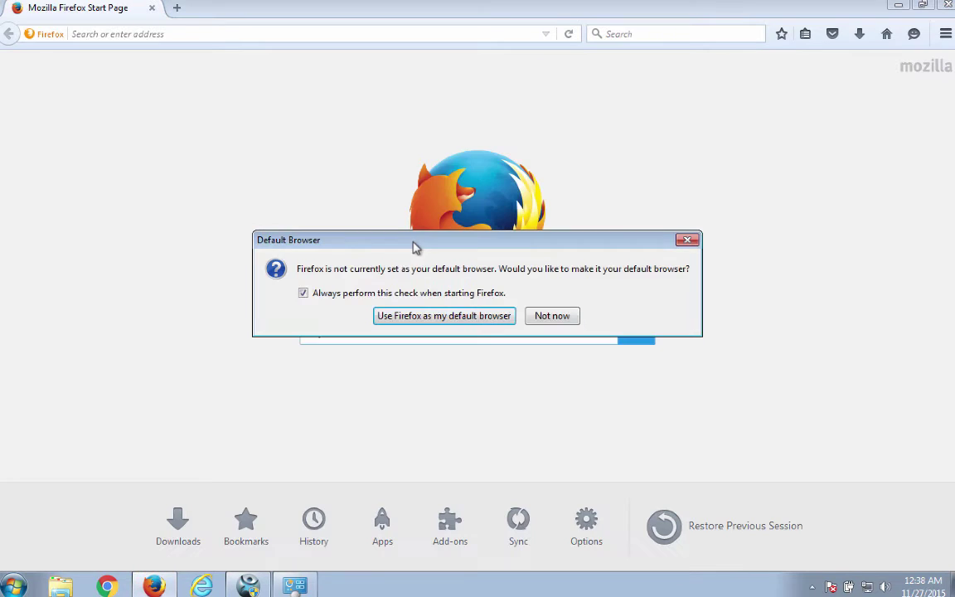
click(540, 316)
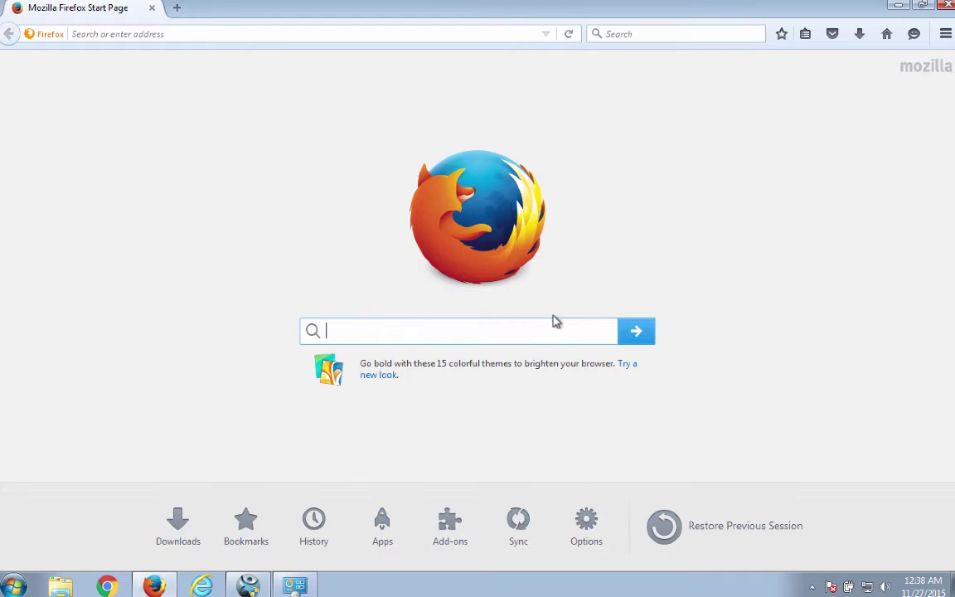
click(947, 6)
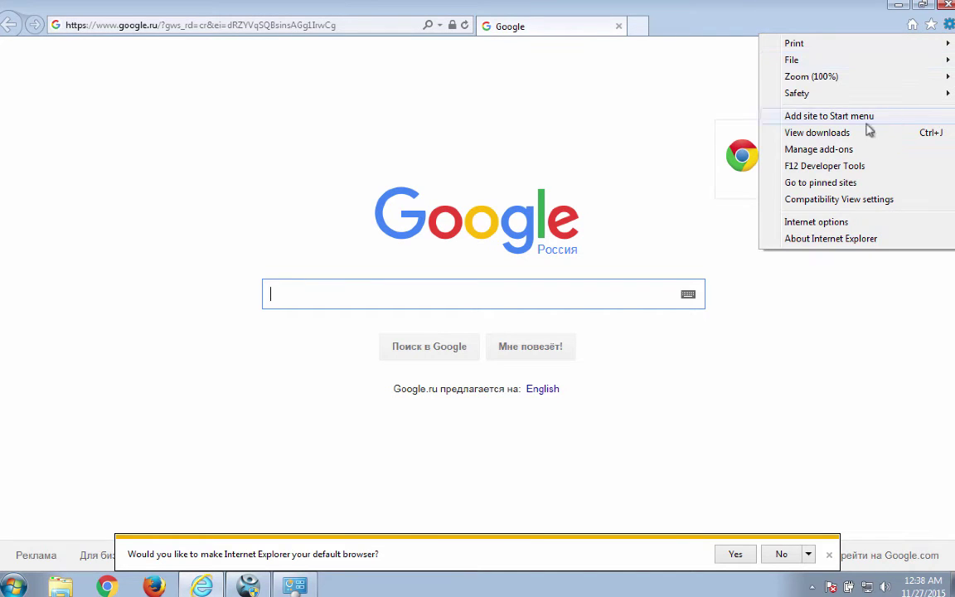
In Manage add-ons, make Bing the default search provider and remove Google.
click(846, 150)
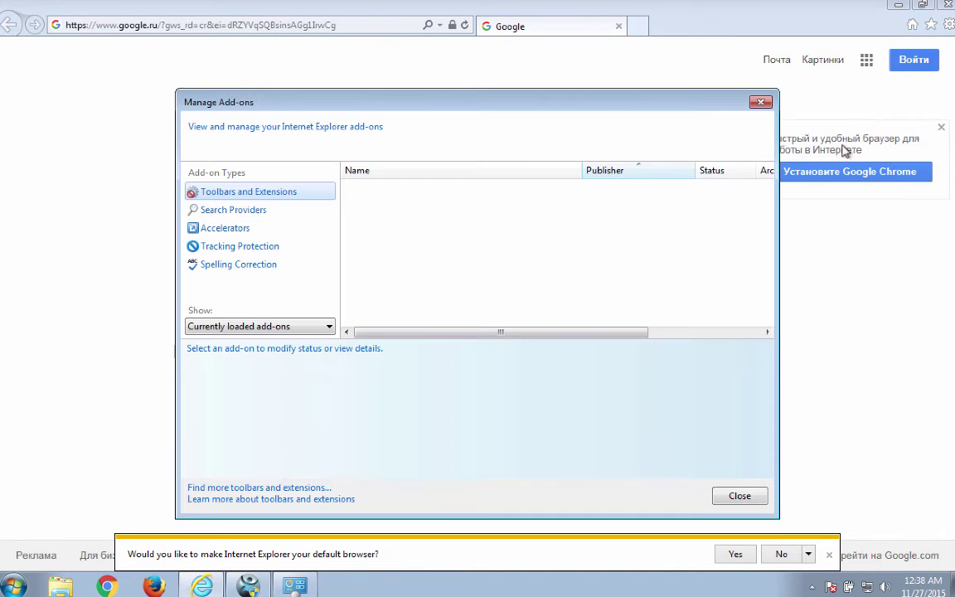
click(248, 210)
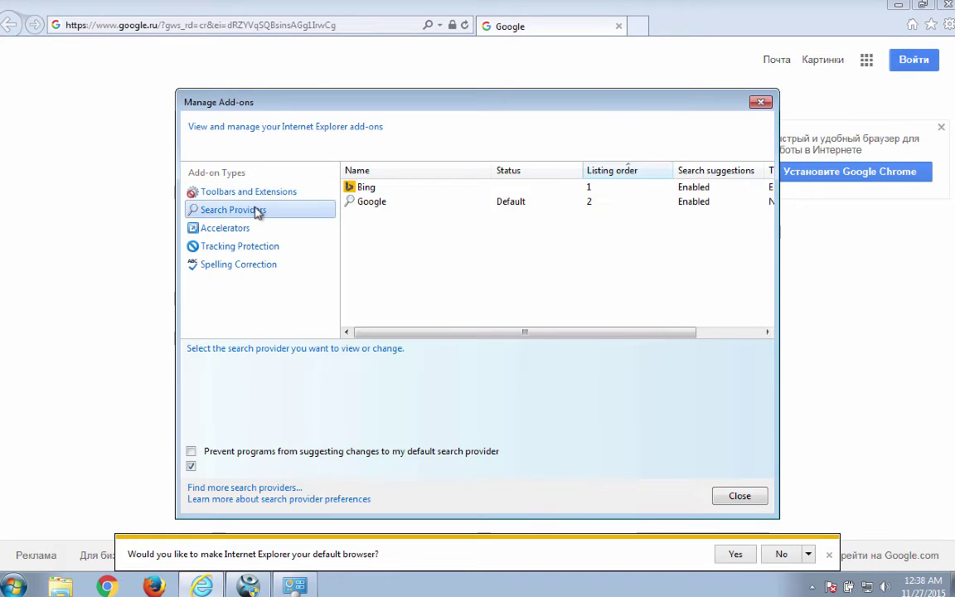
click(365, 206)
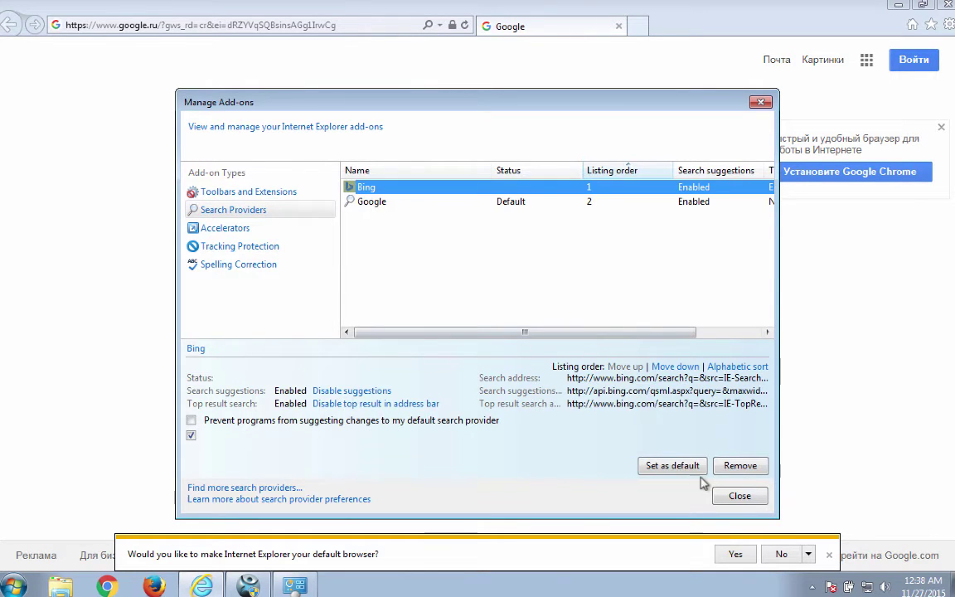
click(694, 469)
click(388, 205)
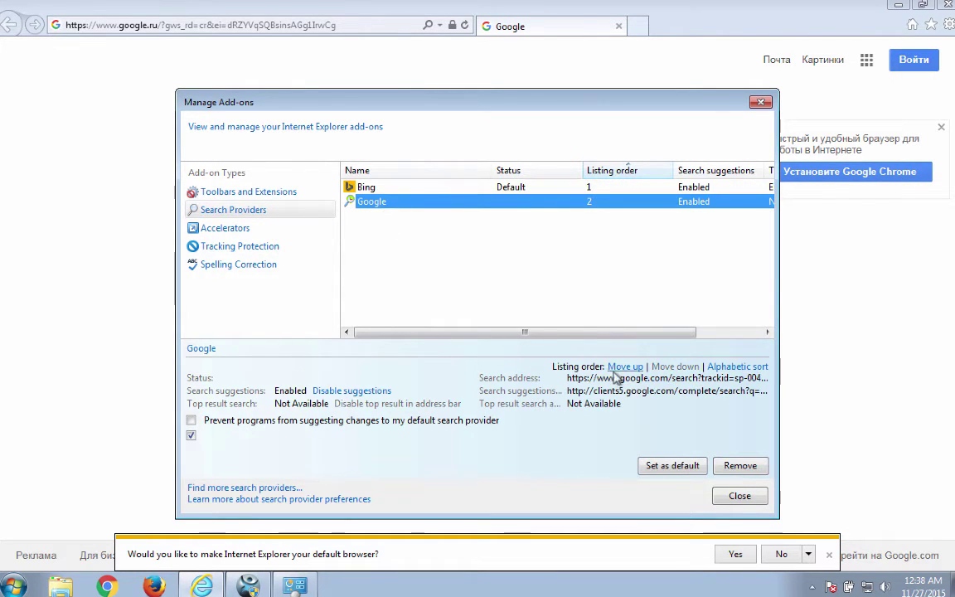
click(738, 465)
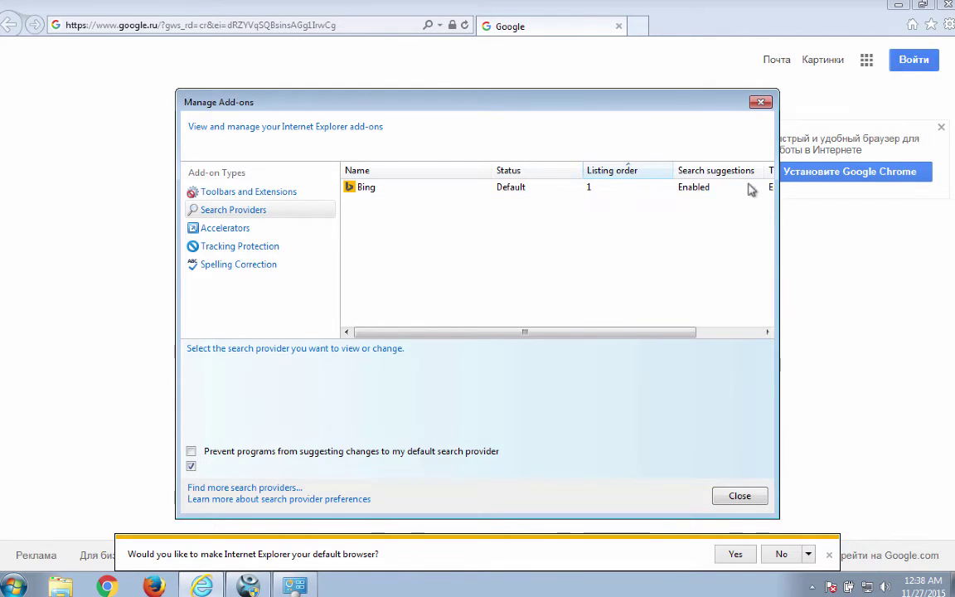
click(761, 102)
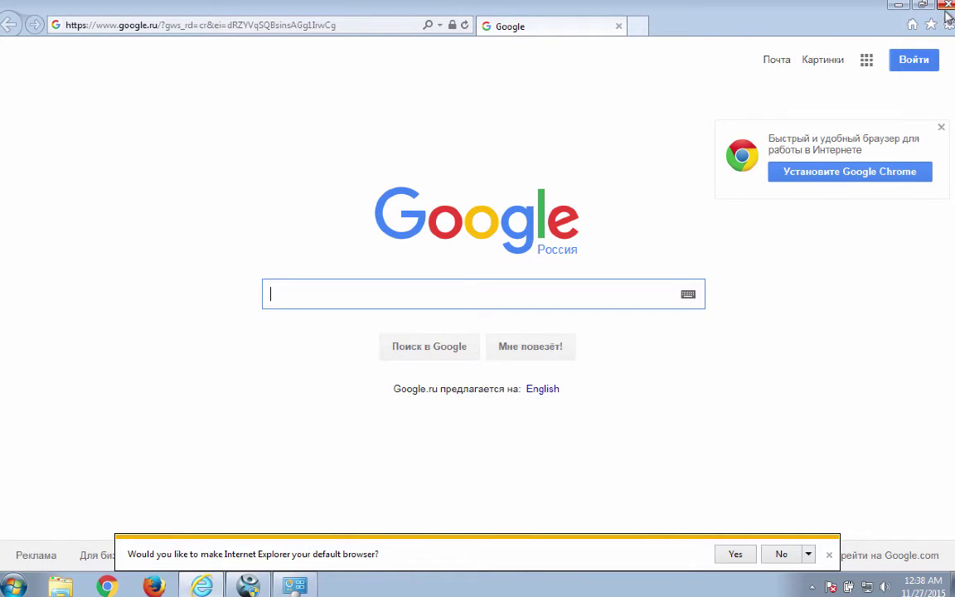
Set Internet Explorer's home page to Use new tab in Internet Options.
click(947, 23)
click(829, 220)
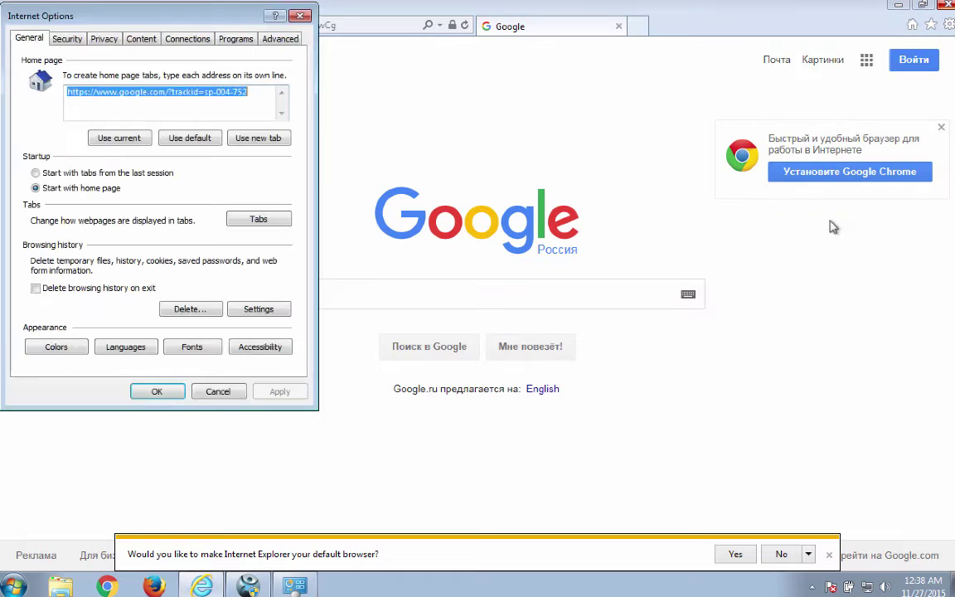
click(238, 141)
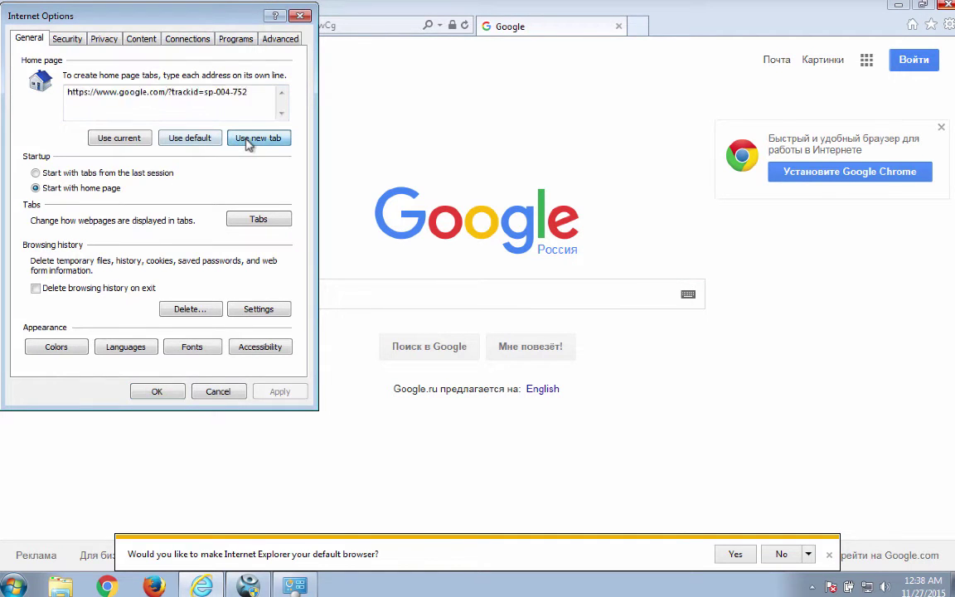
click(257, 392)
click(182, 393)
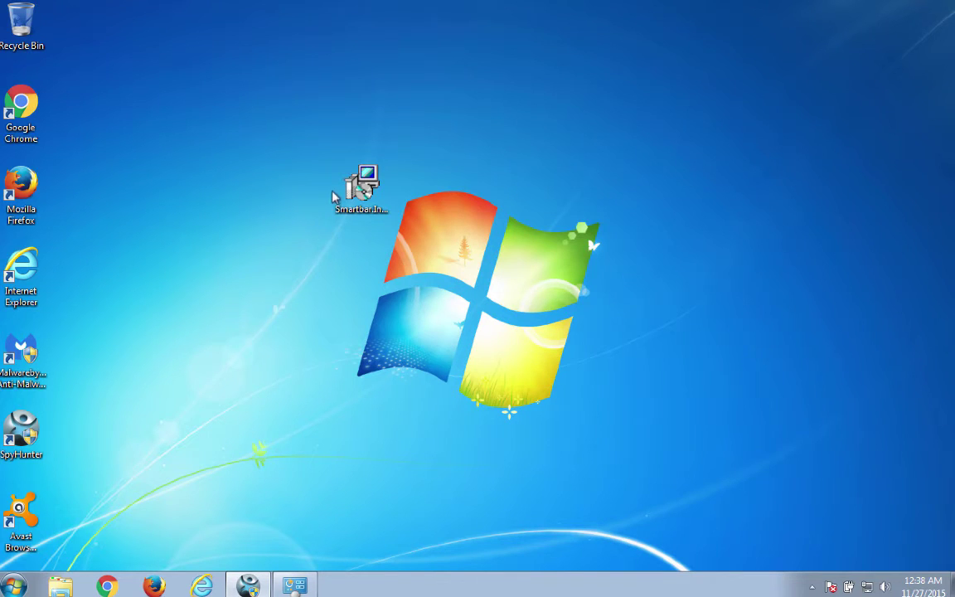
Append search.snapdo.com to the Internet Explorer shortcut's Target field in Properties.
right_click(31, 271)
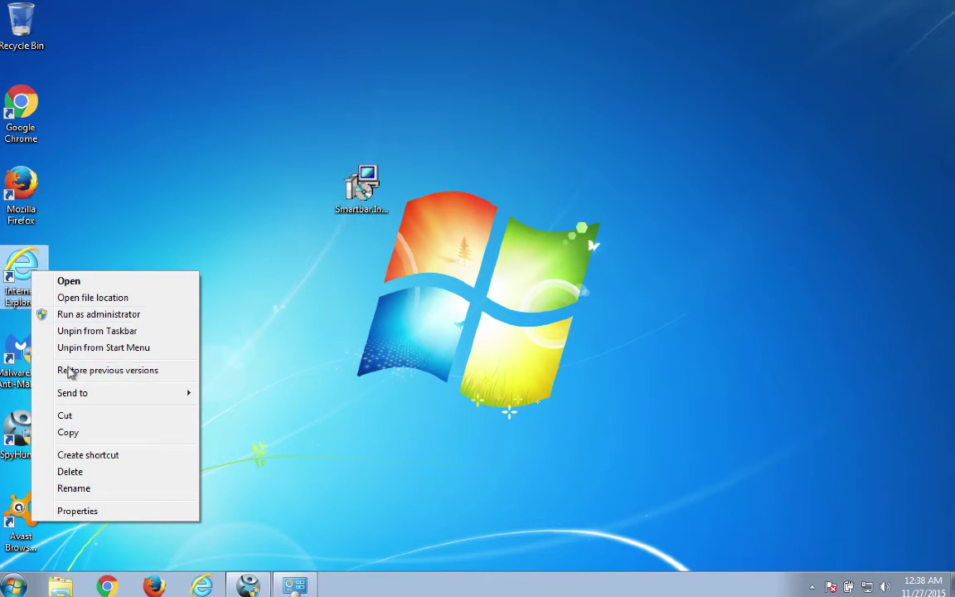
click(94, 510)
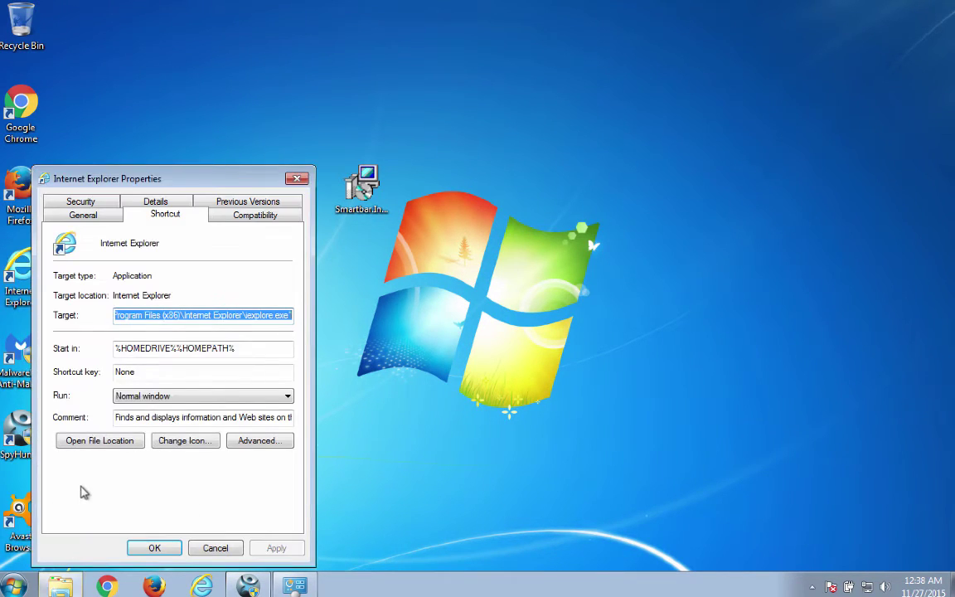
click(290, 315)
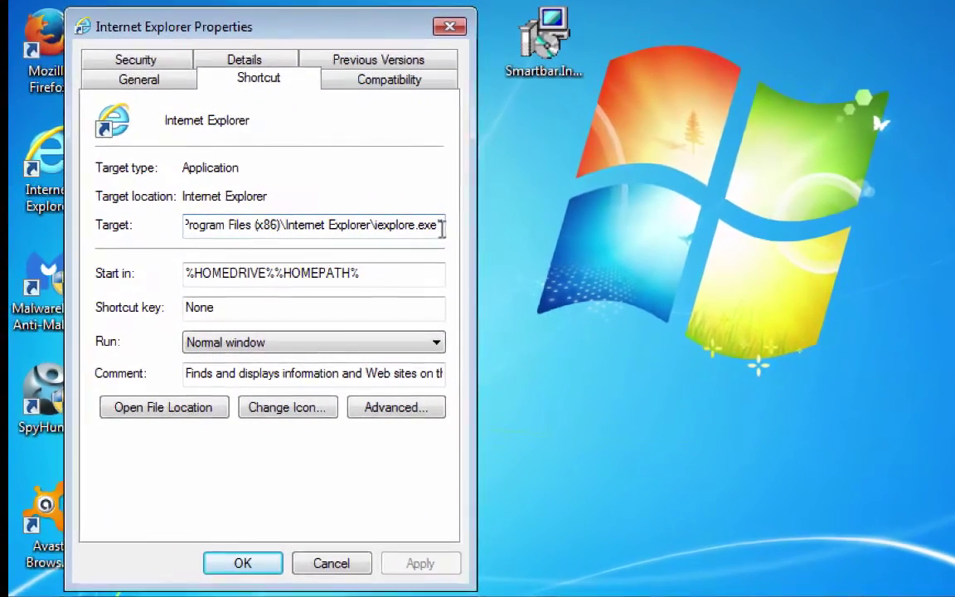
click(433, 228)
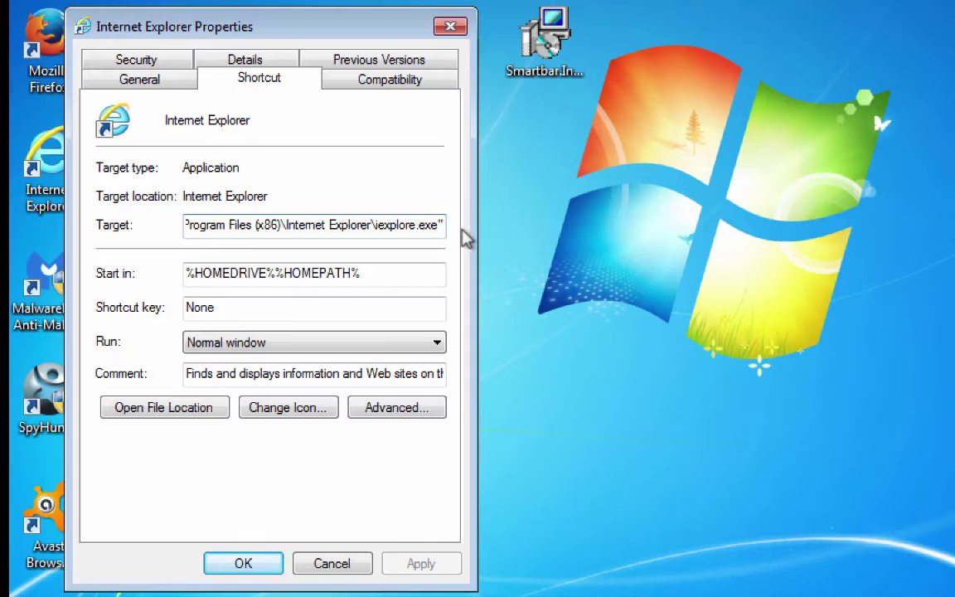
text(sea)
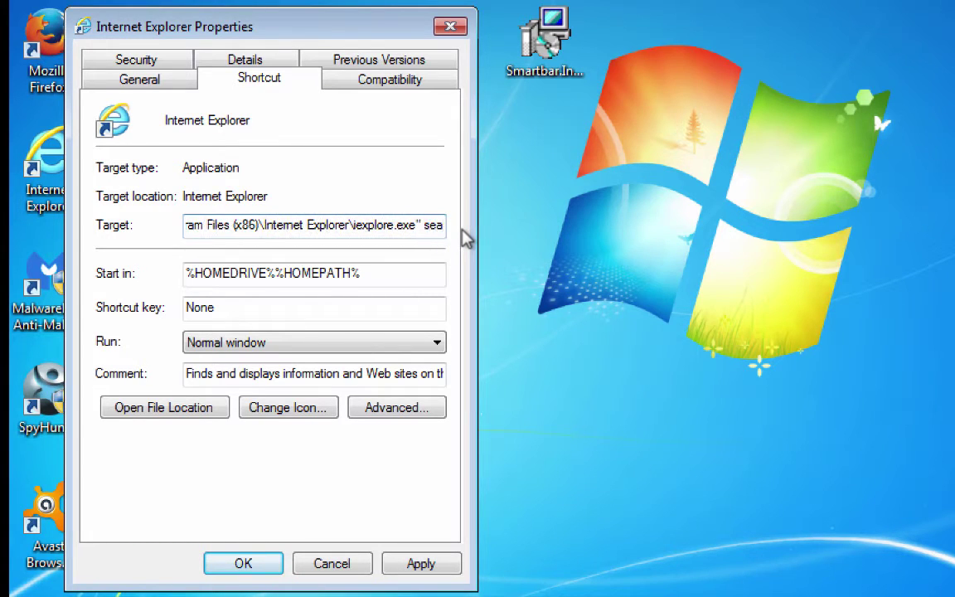
text(rch,)
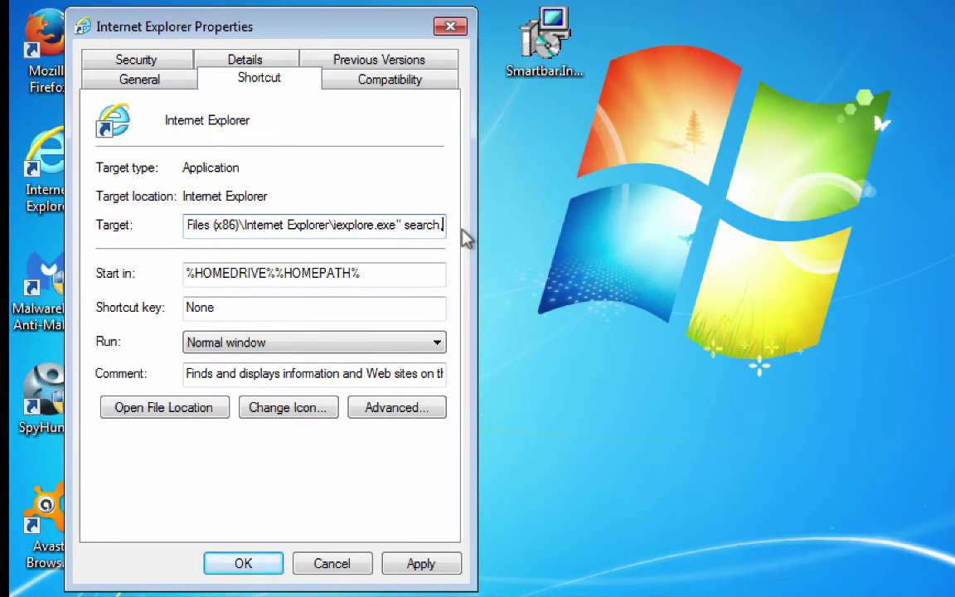
text(sb=)
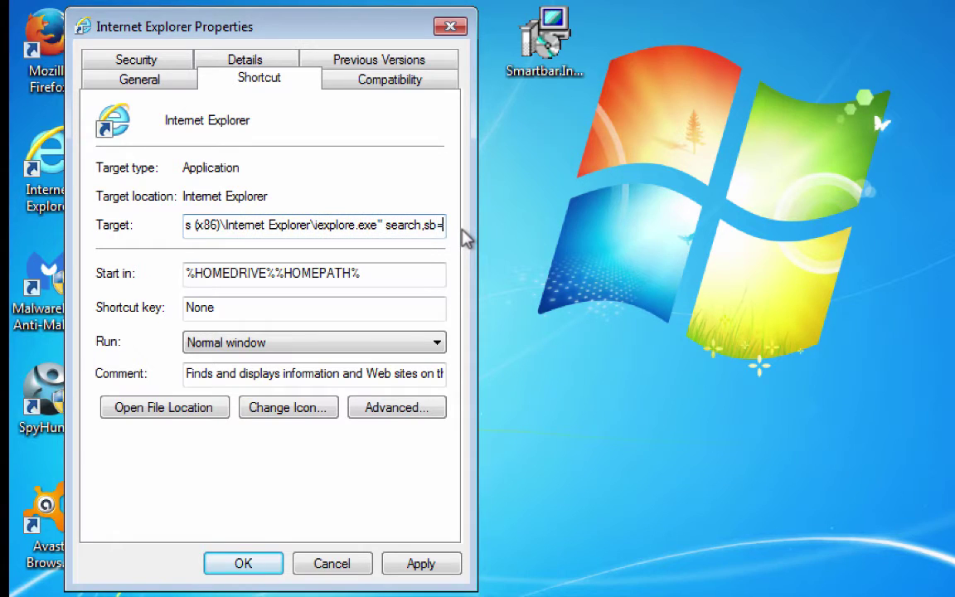
key(BackSpace)
key(BackSpace)
key(BackSpace)
key(BackSpace)
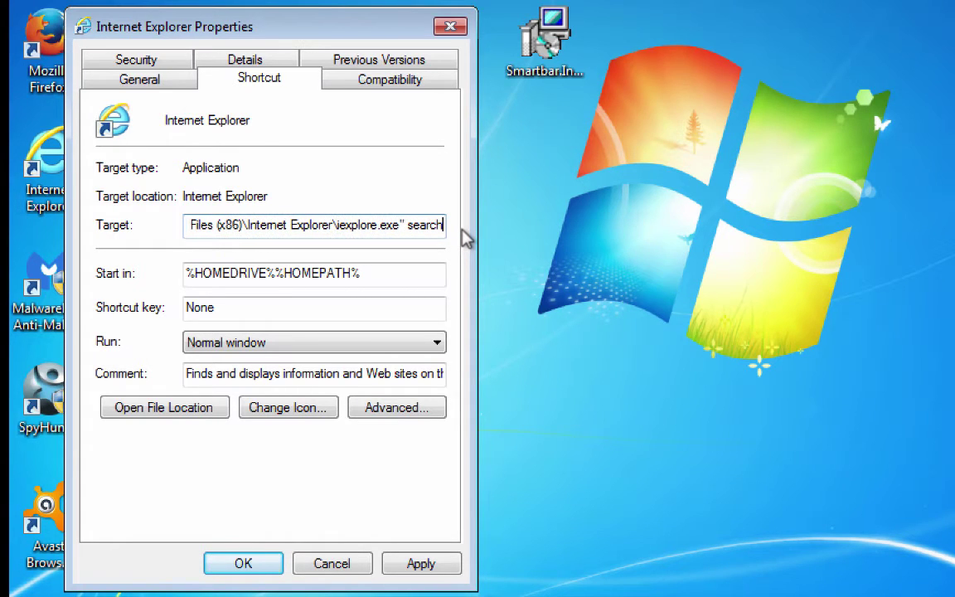
text(,)
text(sn)
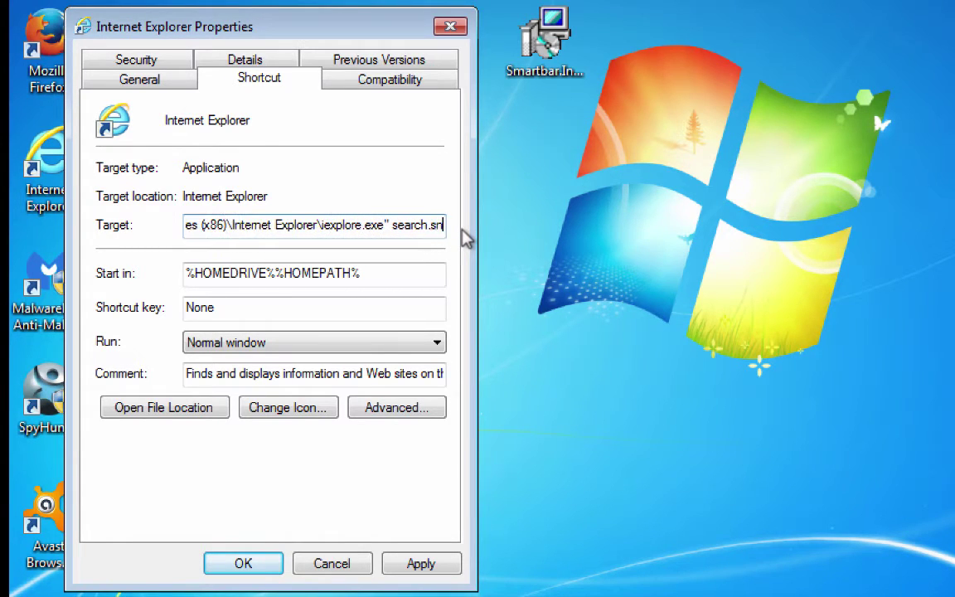
text(apdo.)
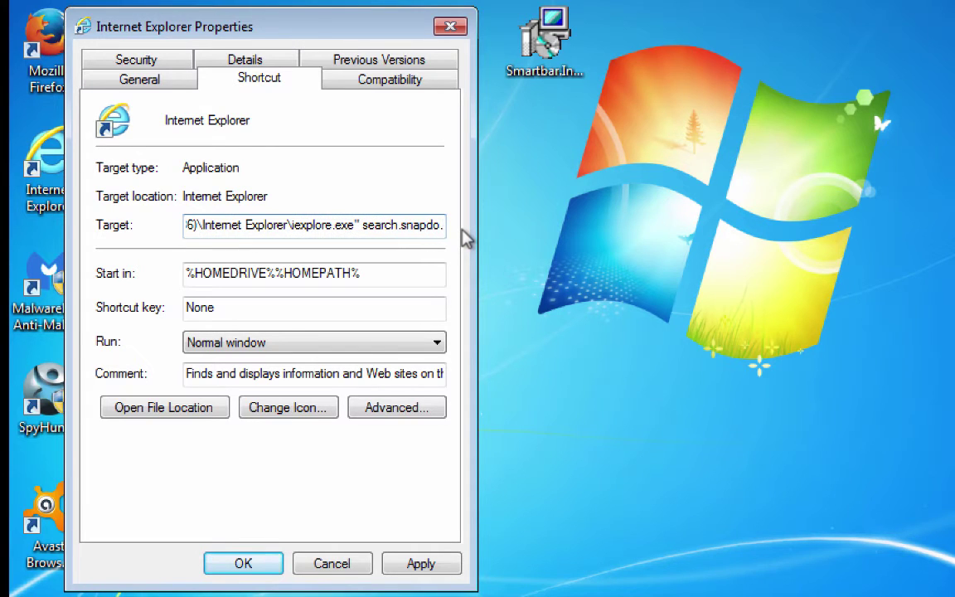
text(com)
Save the edited shortcut target, then launch Internet Explorer to confirm it opens snapdo.
key(Return)
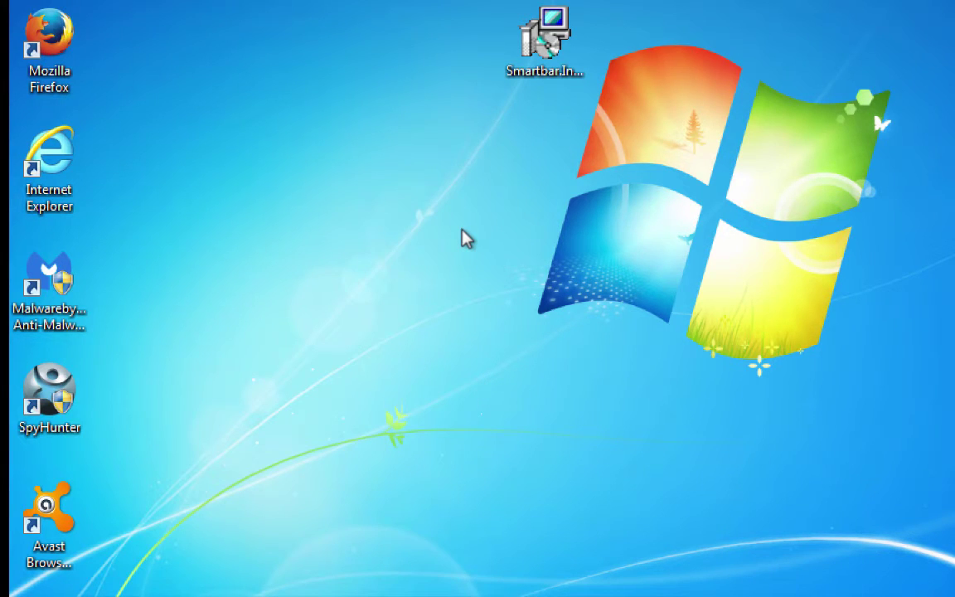
click(35, 171)
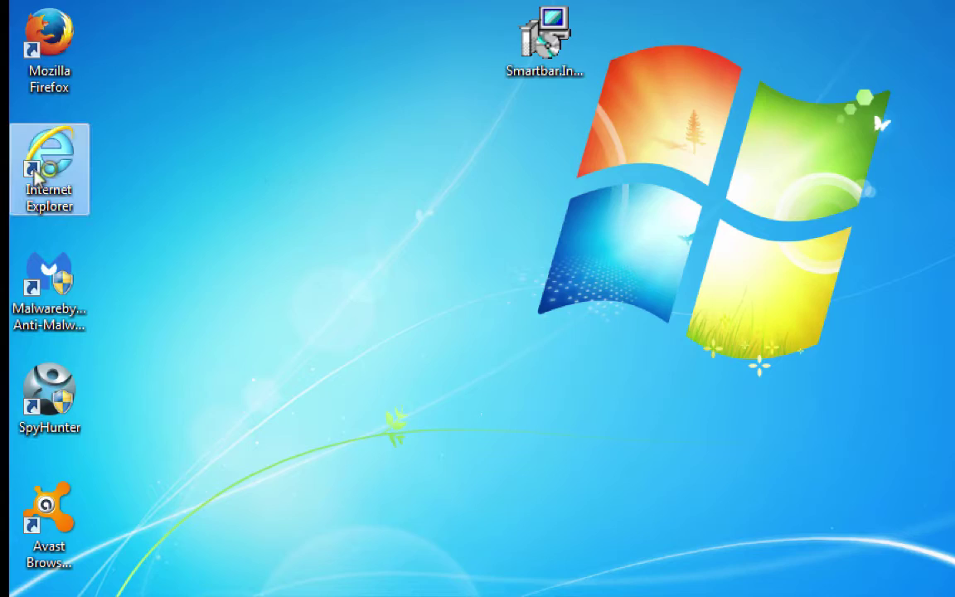
double_click(35, 171)
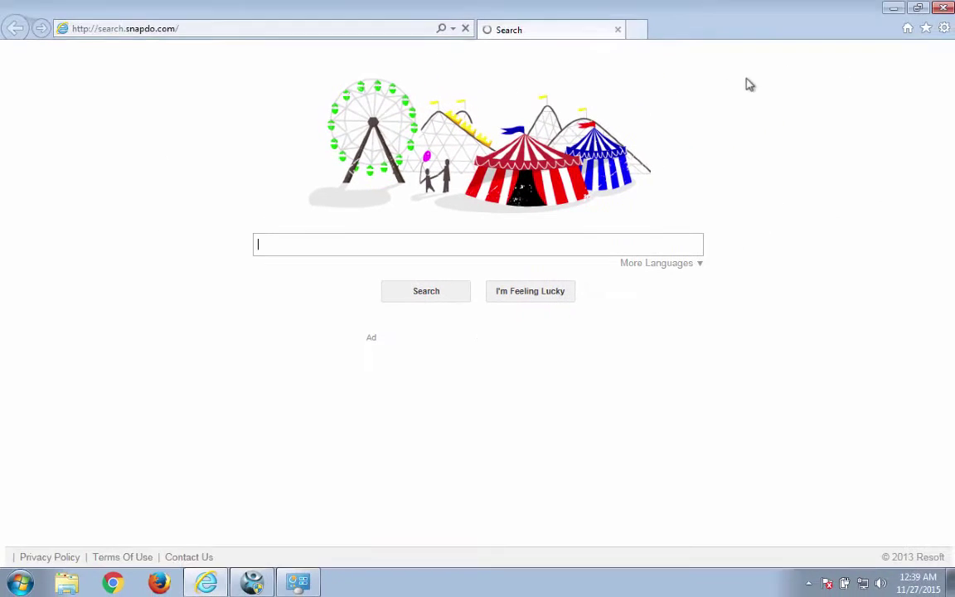
click(943, 8)
Delete search.snapdo.com from the IE shortcut's Target so it ends at iexplore.exe.
right_click(31, 284)
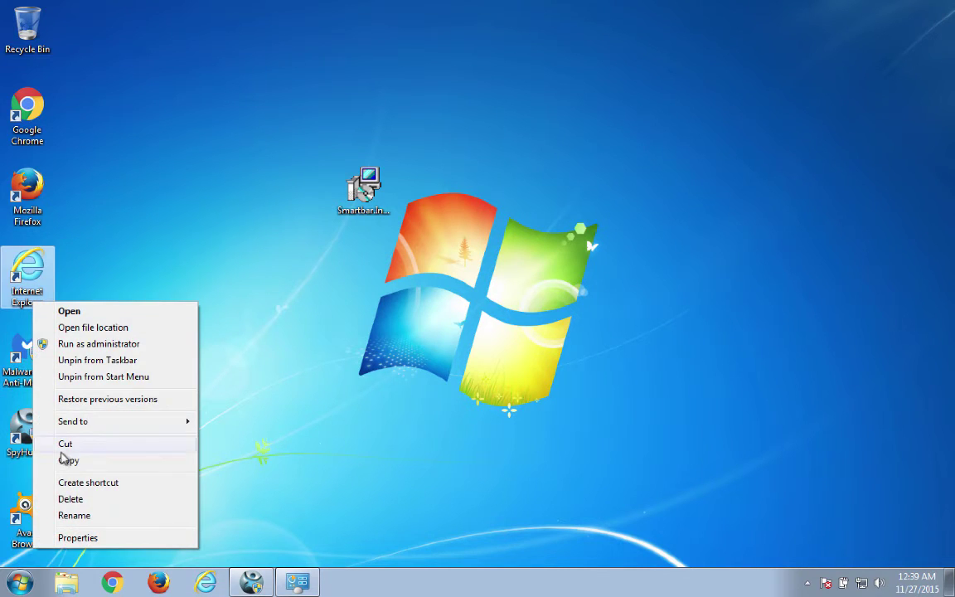
click(121, 540)
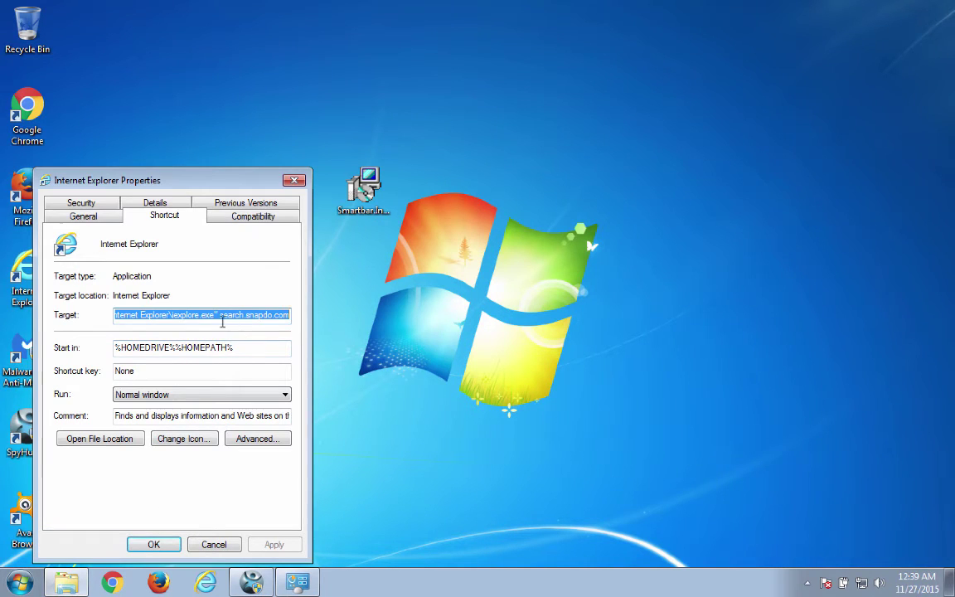
click(221, 317)
drag(221, 316, 299, 316)
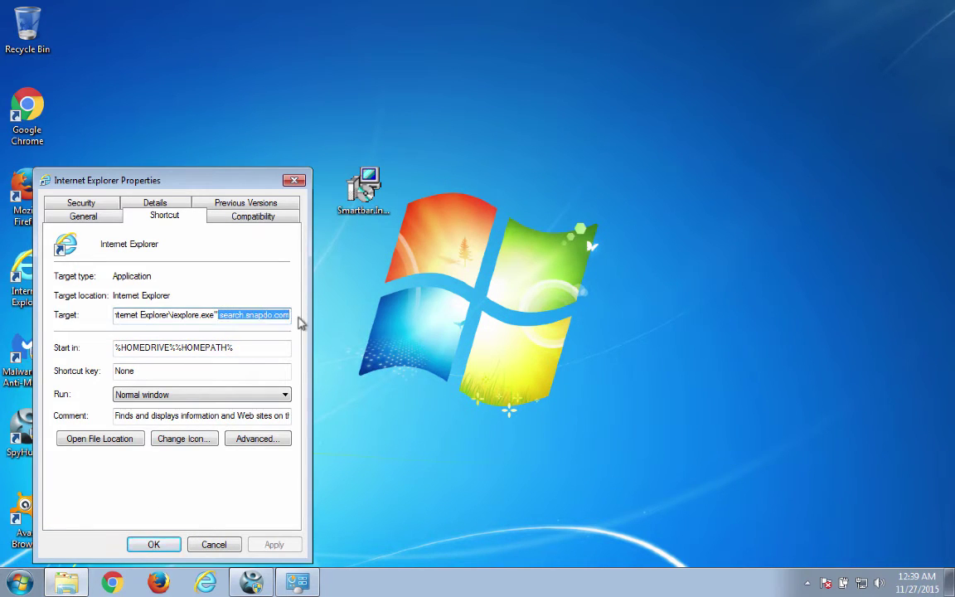
key(Delete)
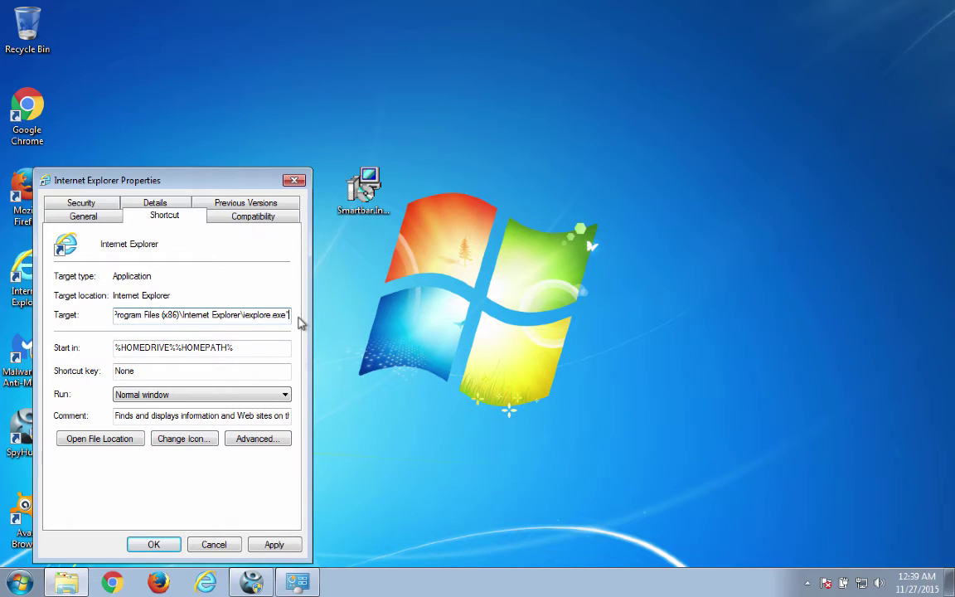
click(274, 544)
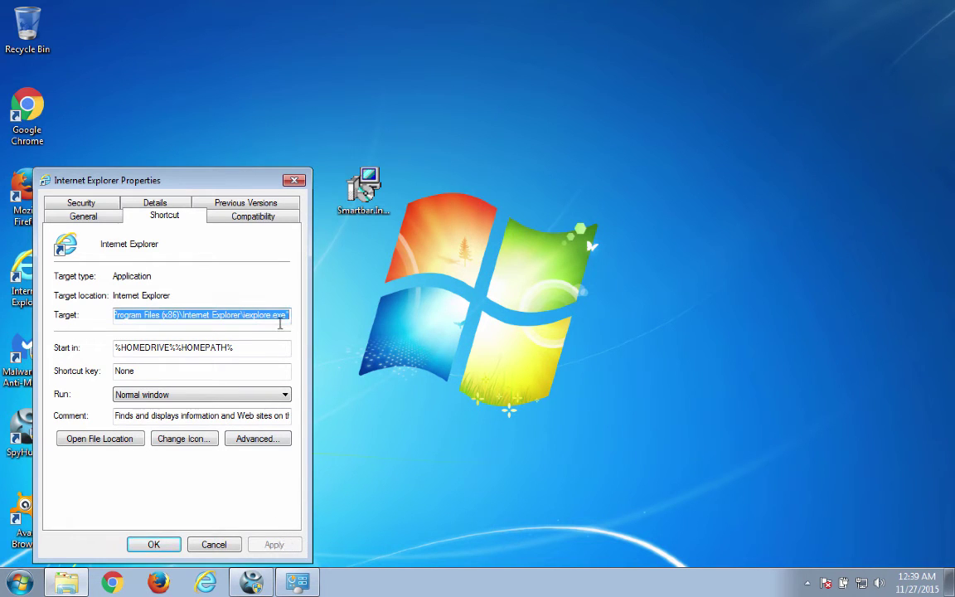
click(294, 181)
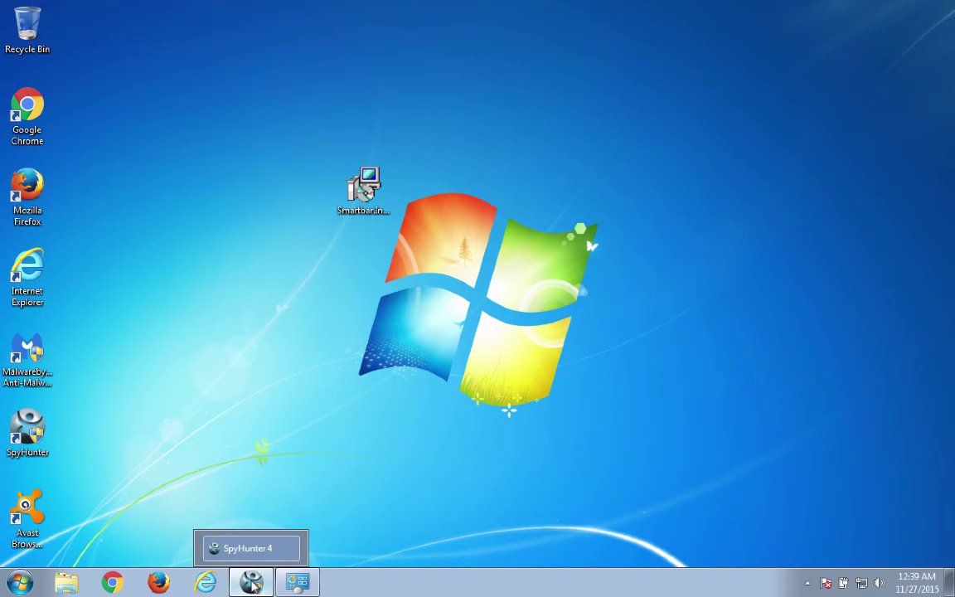
Browse the Program Files (x86) folder on Local Disk (C:).
click(253, 582)
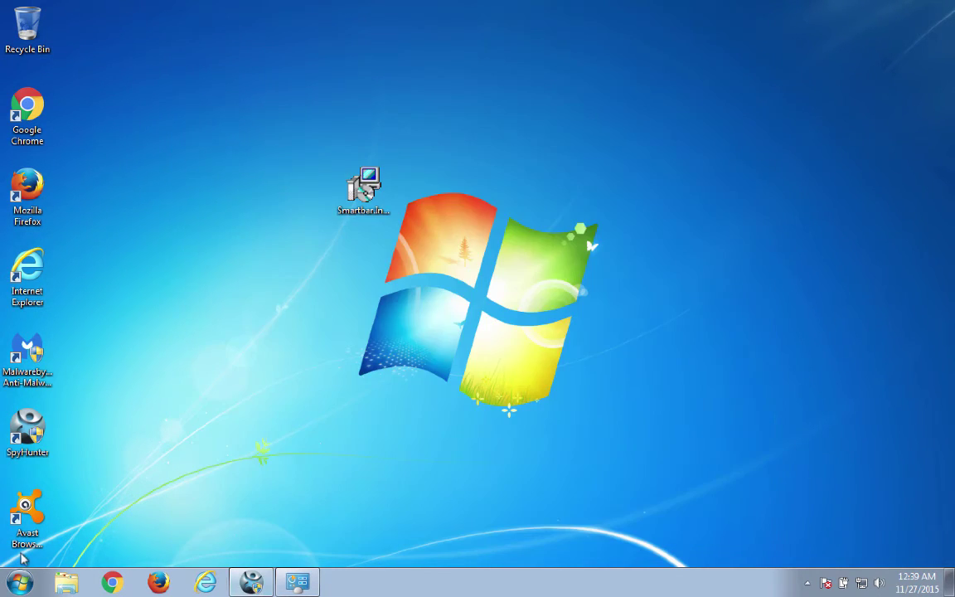
click(21, 583)
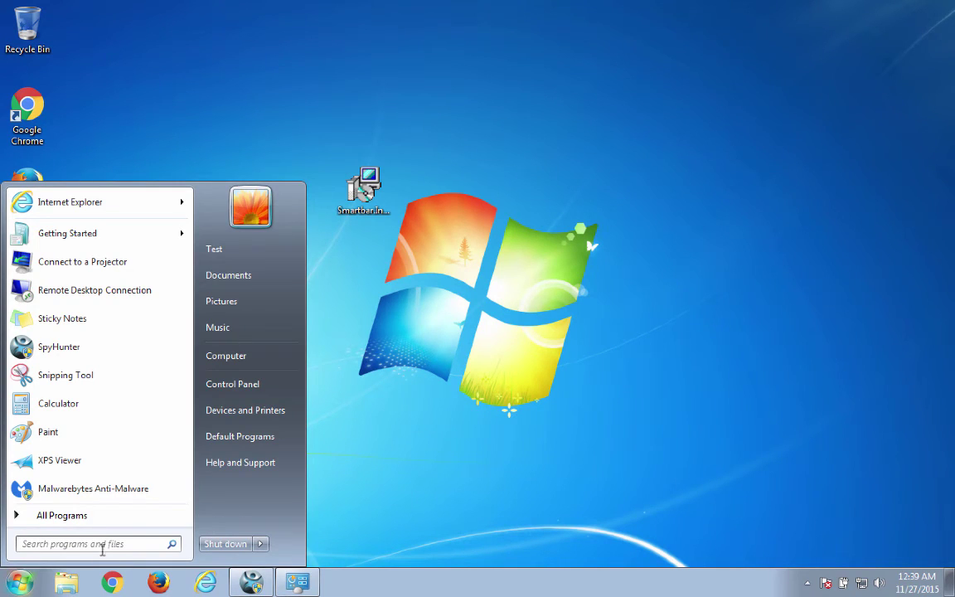
click(226, 357)
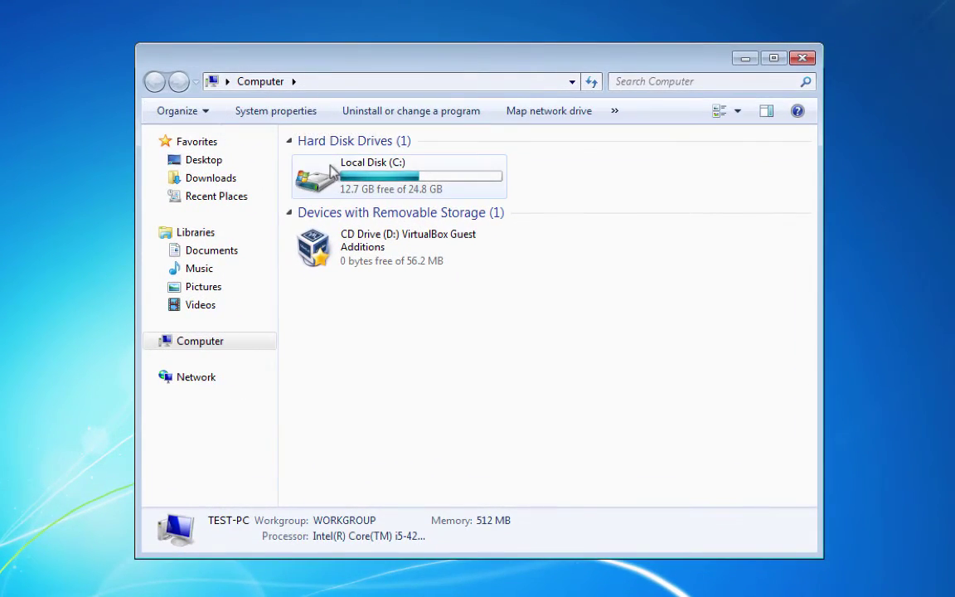
double_click(332, 184)
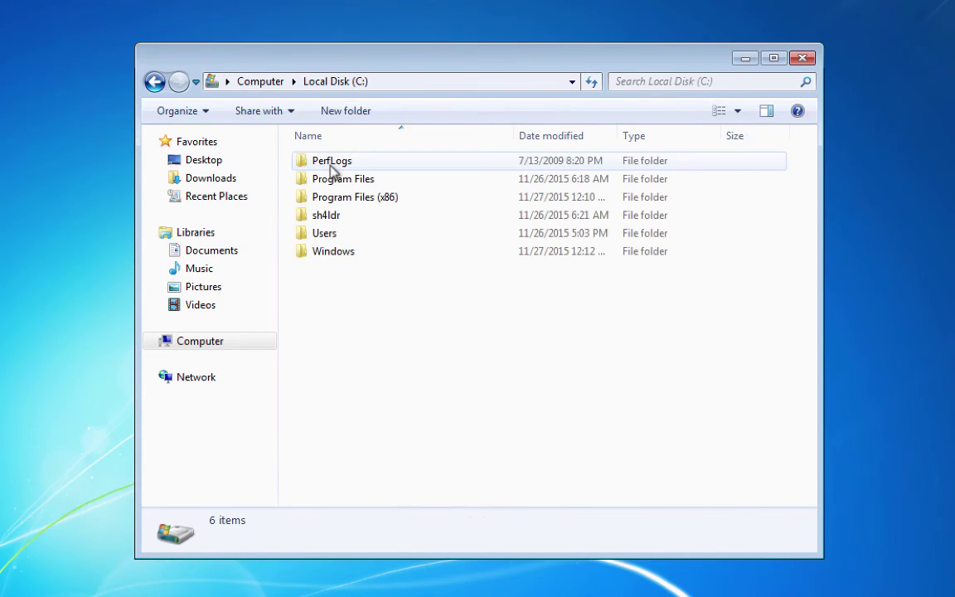
double_click(335, 196)
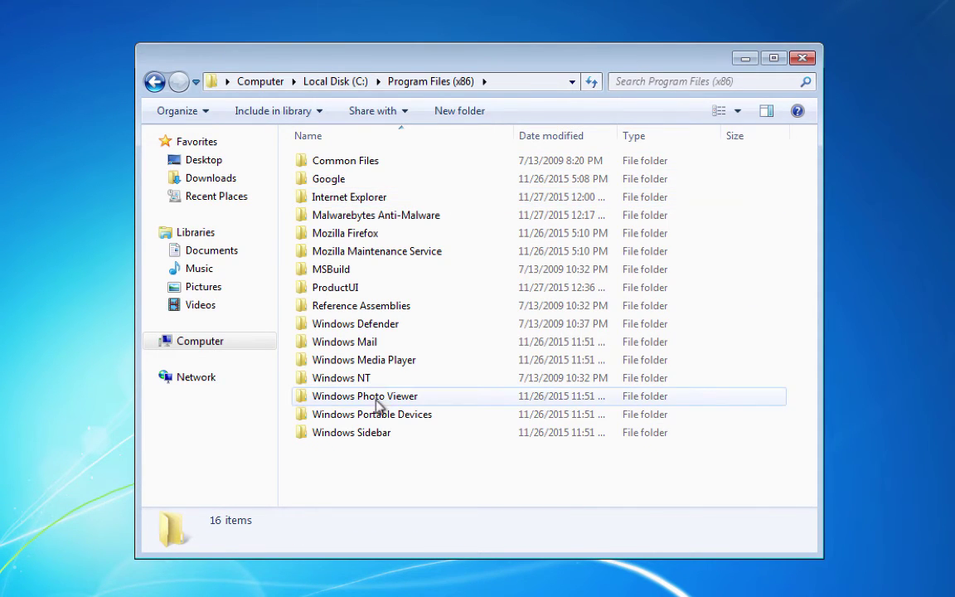
Check the Program Files folder on drive C, then open Control Panel.
click(155, 83)
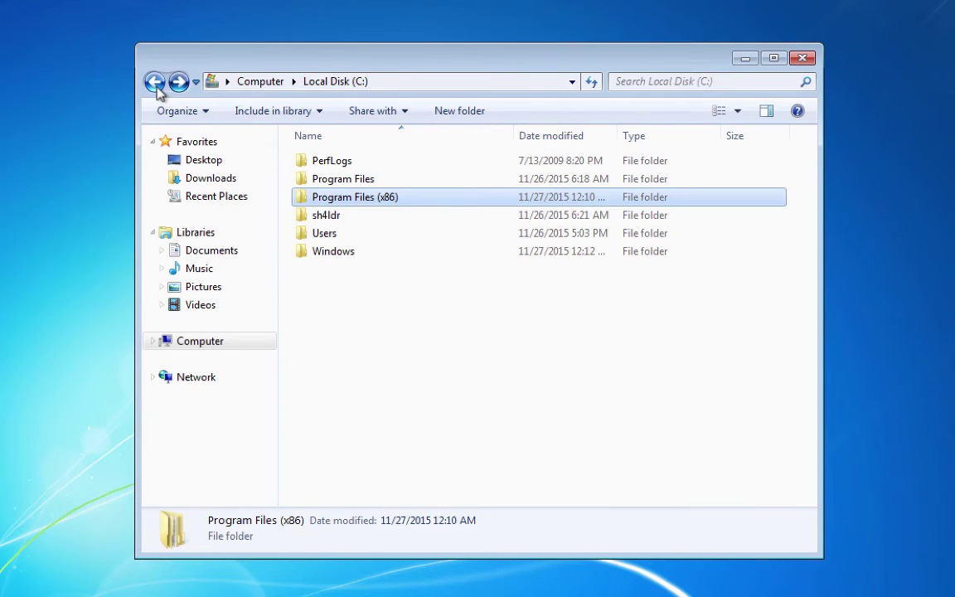
double_click(315, 178)
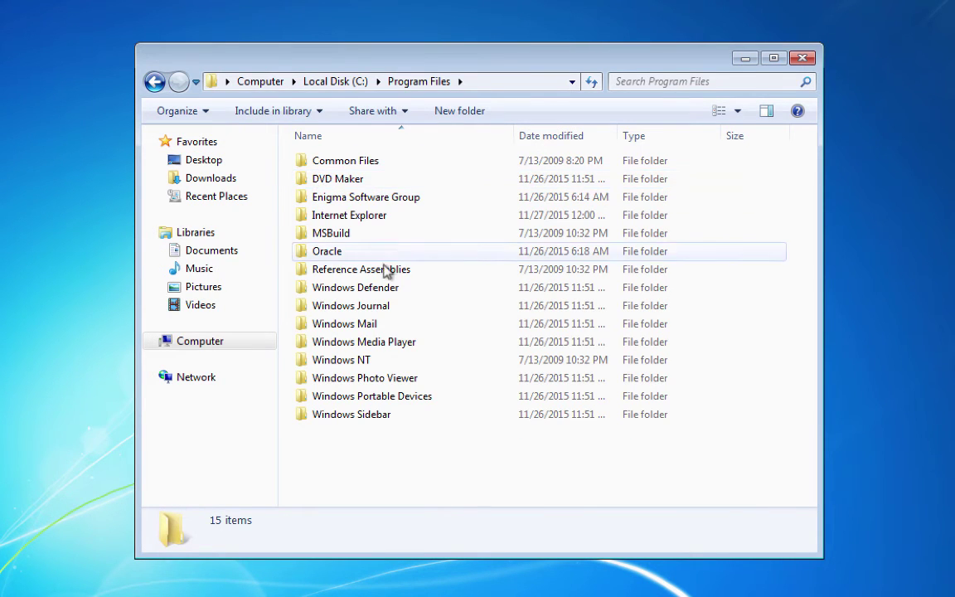
click(156, 82)
key(super)
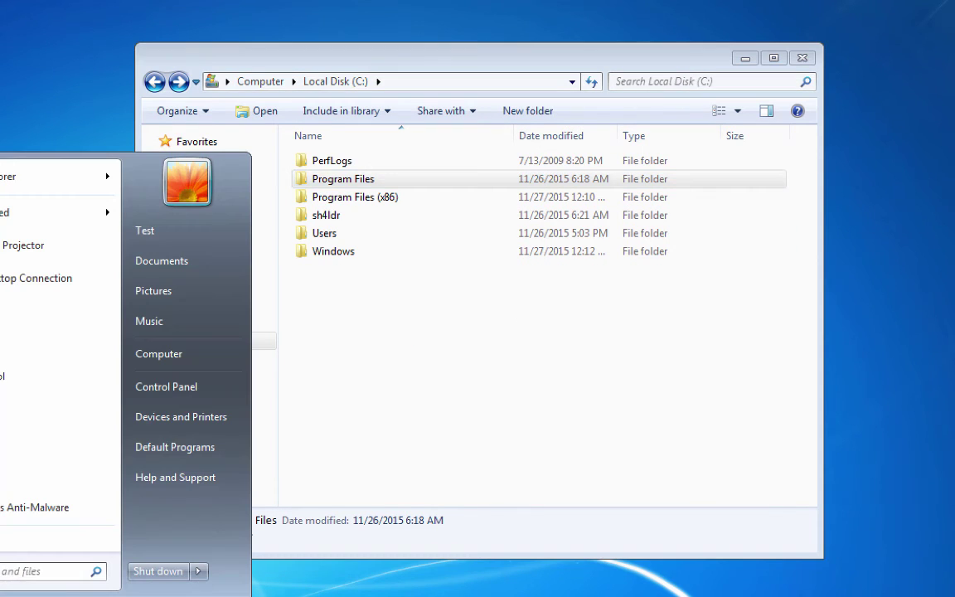
click(174, 383)
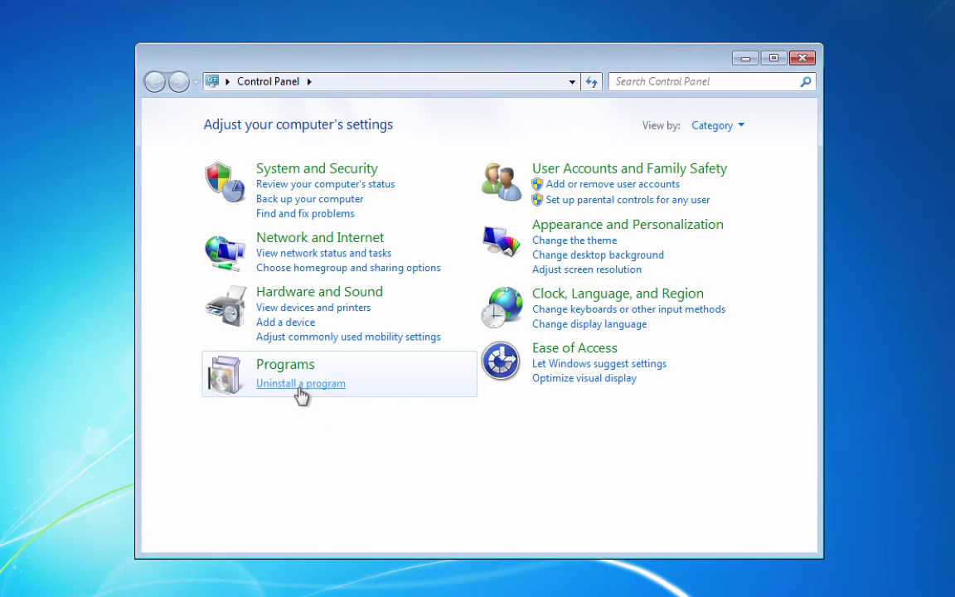
Review the installed programs sorted by Installed On date, finding no SnapDo, then close the list.
click(298, 383)
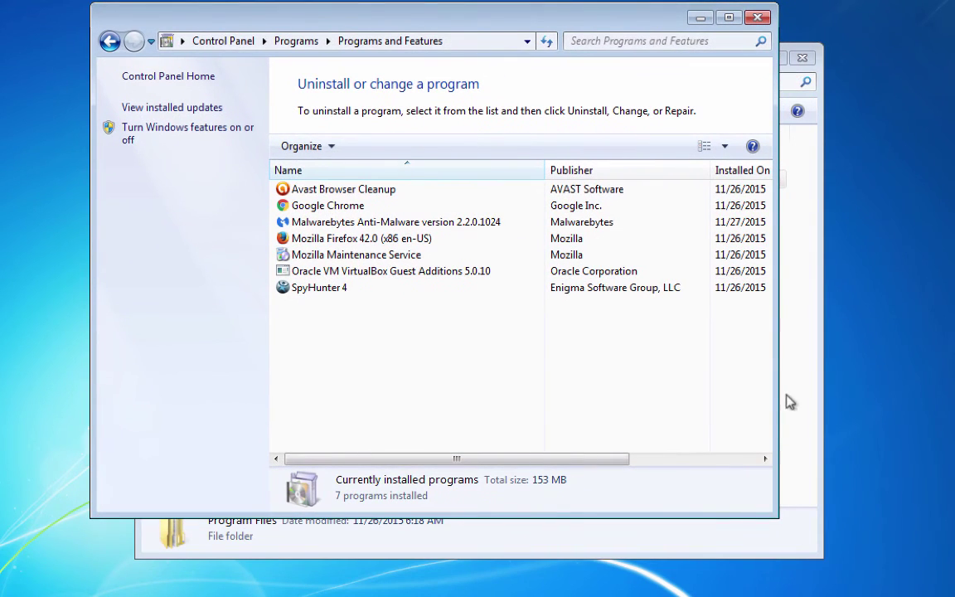
drag(769, 510, 921, 562)
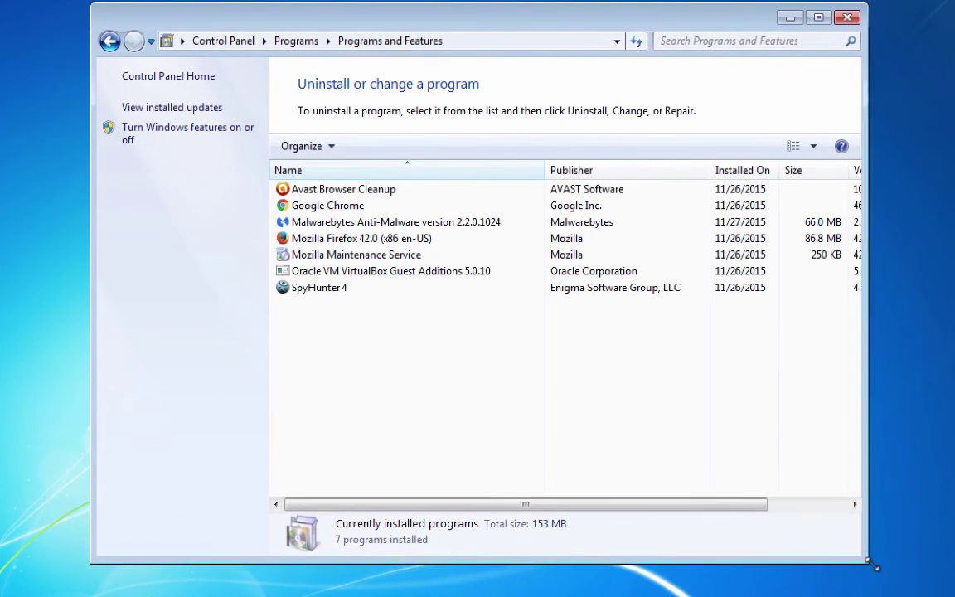
click(750, 172)
click(750, 172)
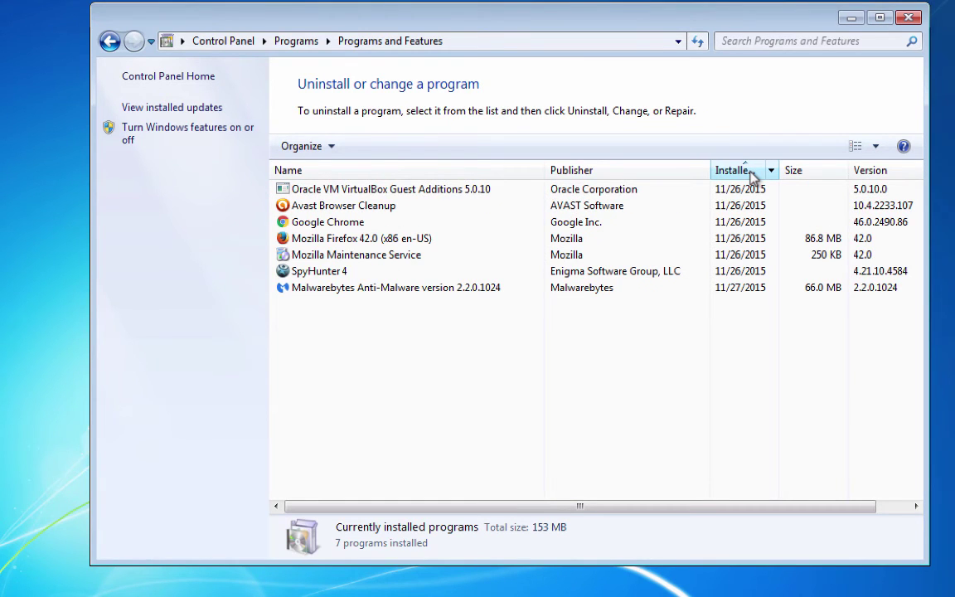
click(905, 18)
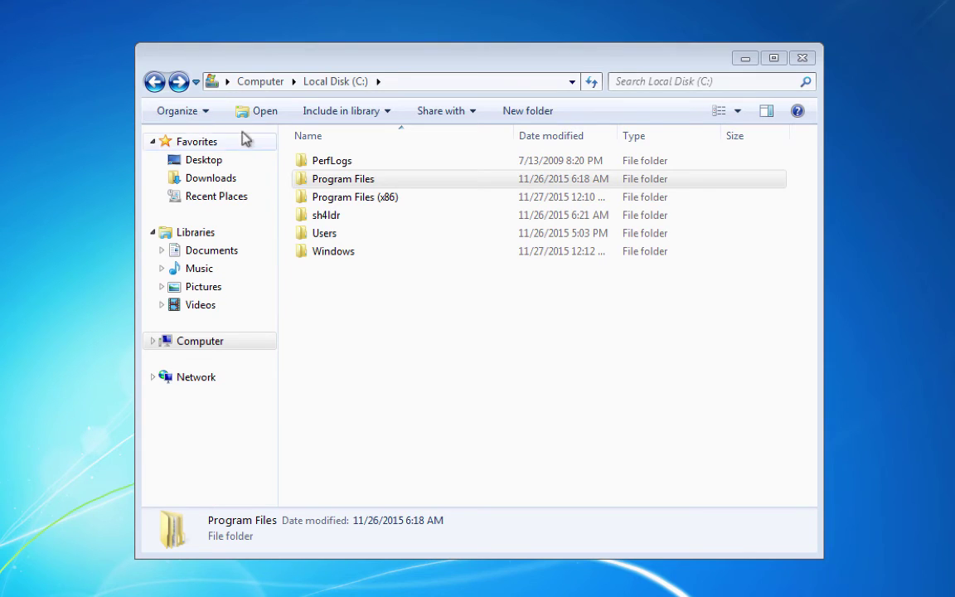
Turn on Show hidden files, folders and drives in Folder Options.
click(251, 83)
click(170, 108)
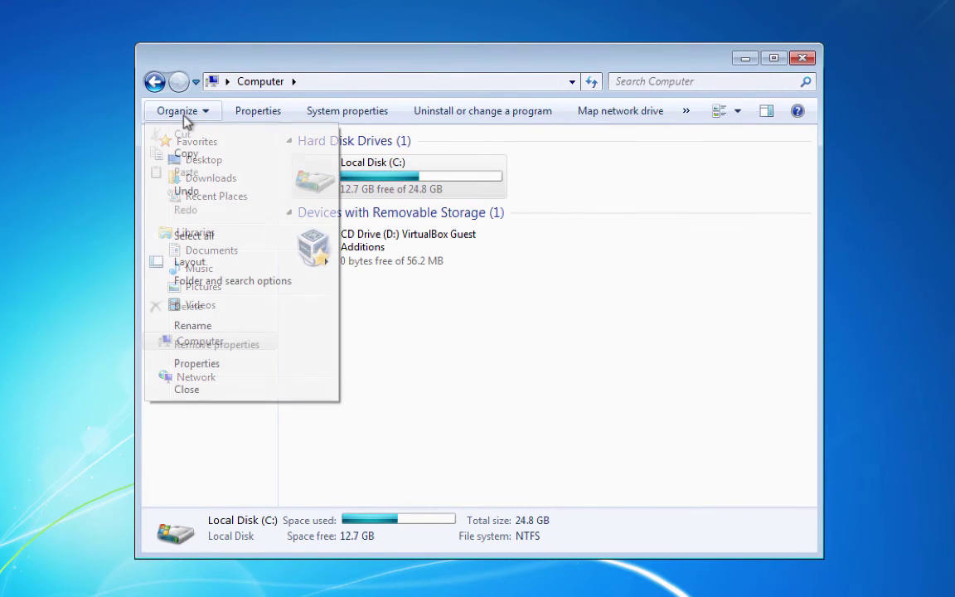
click(224, 280)
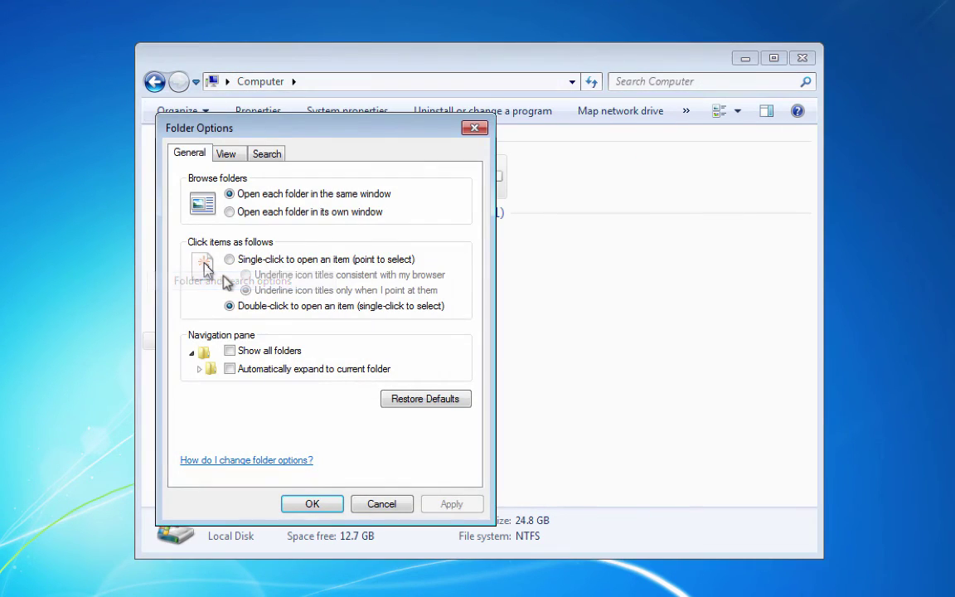
click(225, 155)
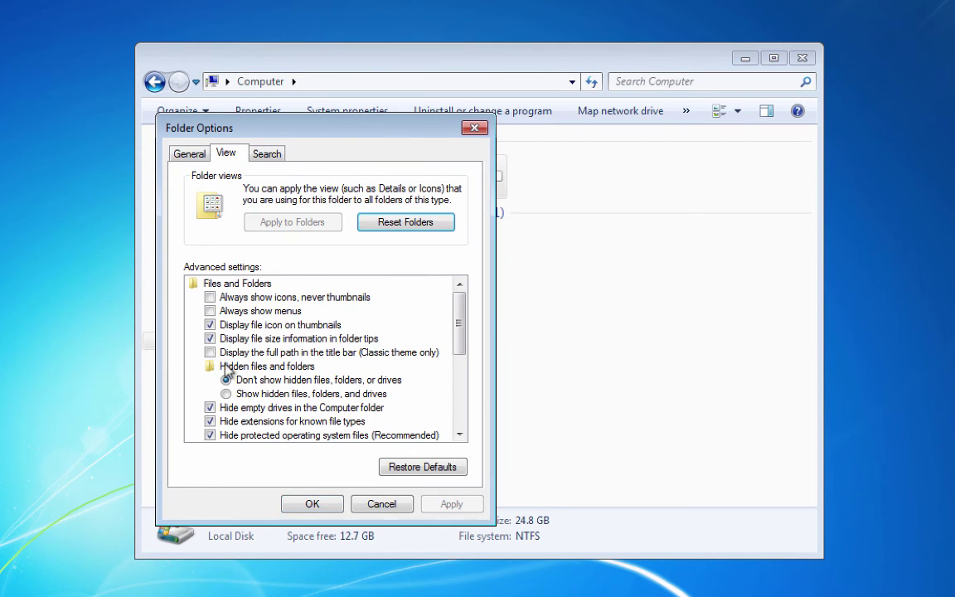
click(225, 393)
click(450, 504)
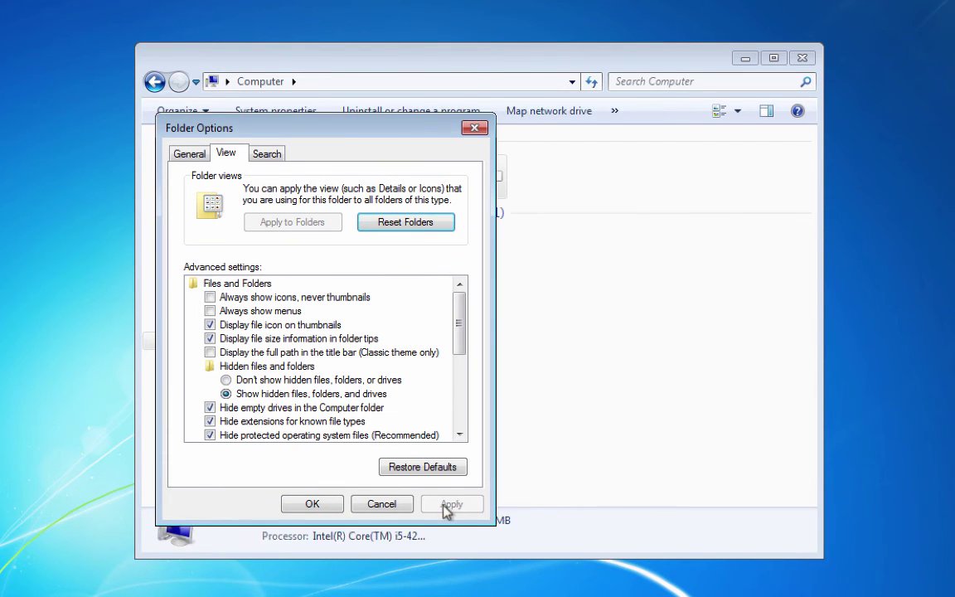
click(330, 504)
Open C:\Users\<user>\AppData\Local\Temp, holding 19 items.
double_click(374, 197)
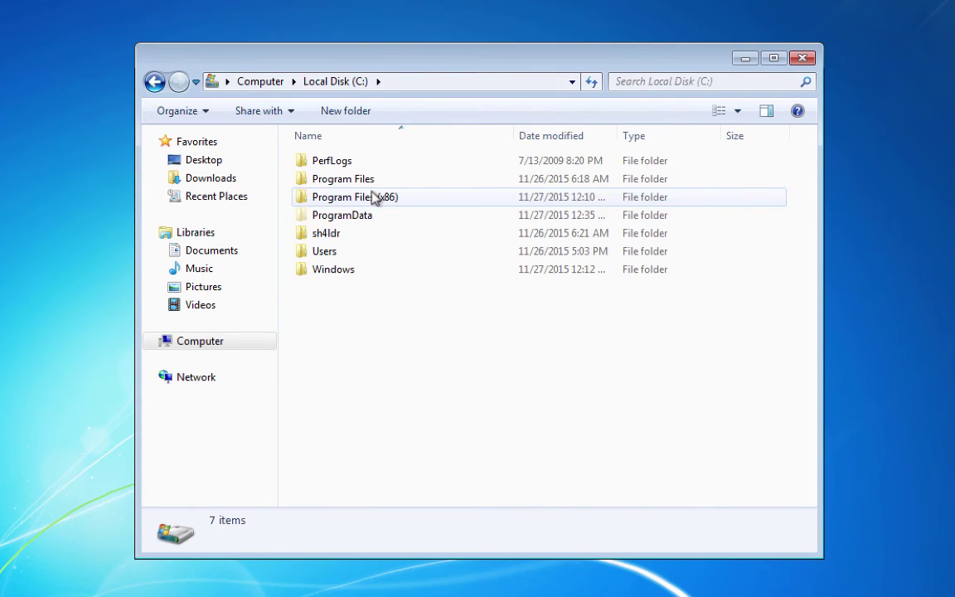
double_click(333, 252)
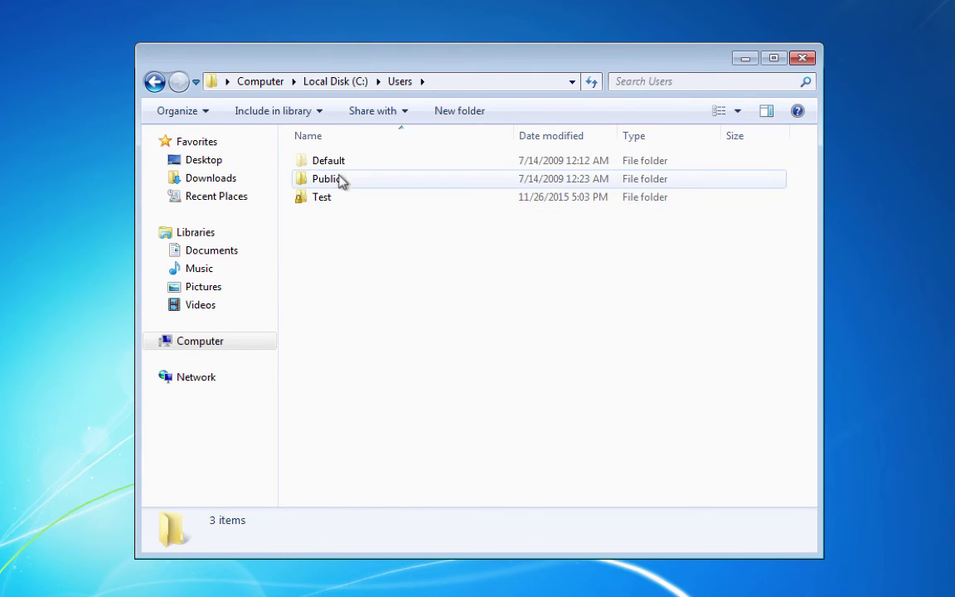
click(323, 202)
double_click(323, 202)
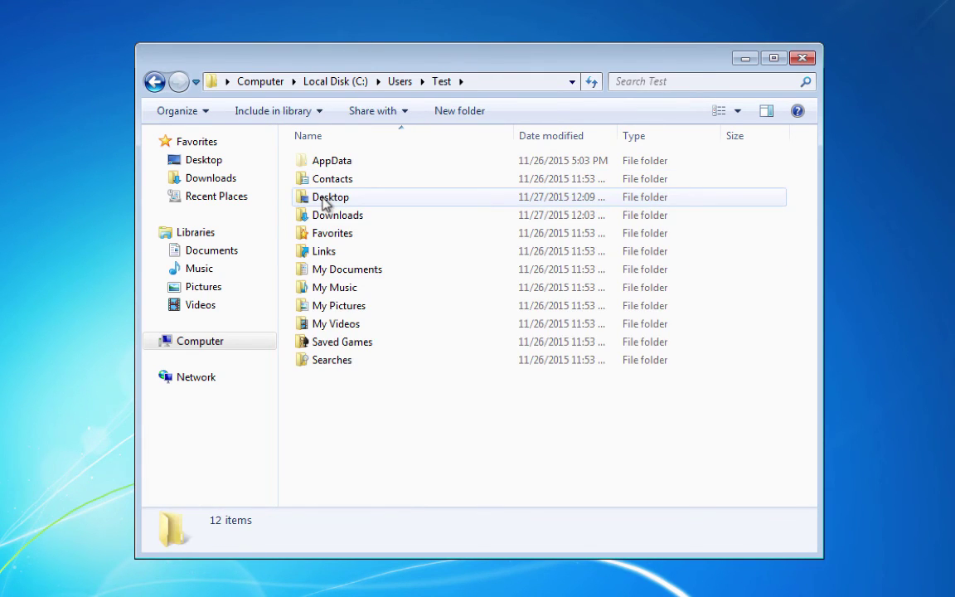
double_click(324, 162)
click(329, 168)
double_click(329, 168)
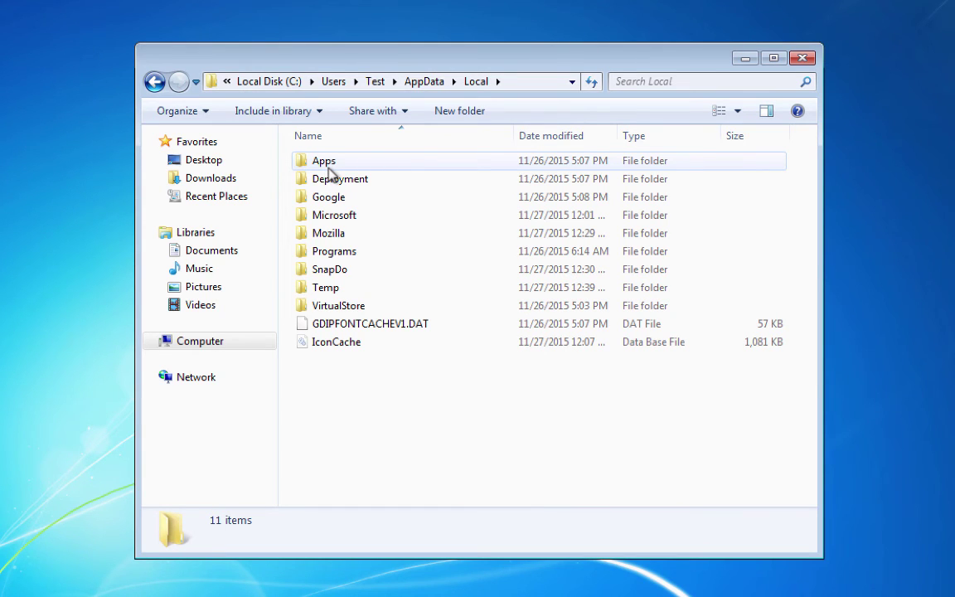
double_click(323, 287)
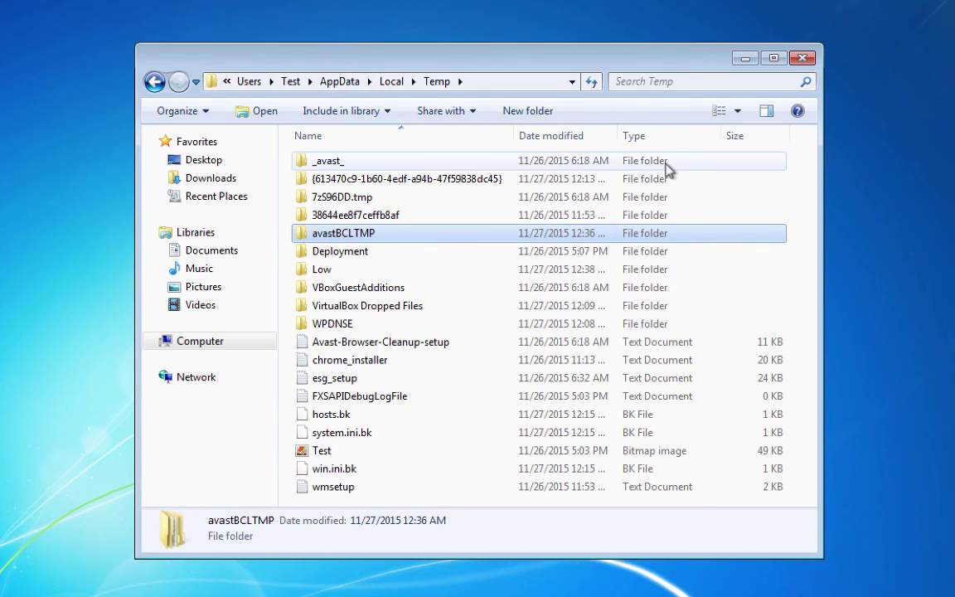
Delete everything in Temp except the in-use FXSAPIDebugLogFile, then close Explorer.
click(762, 179)
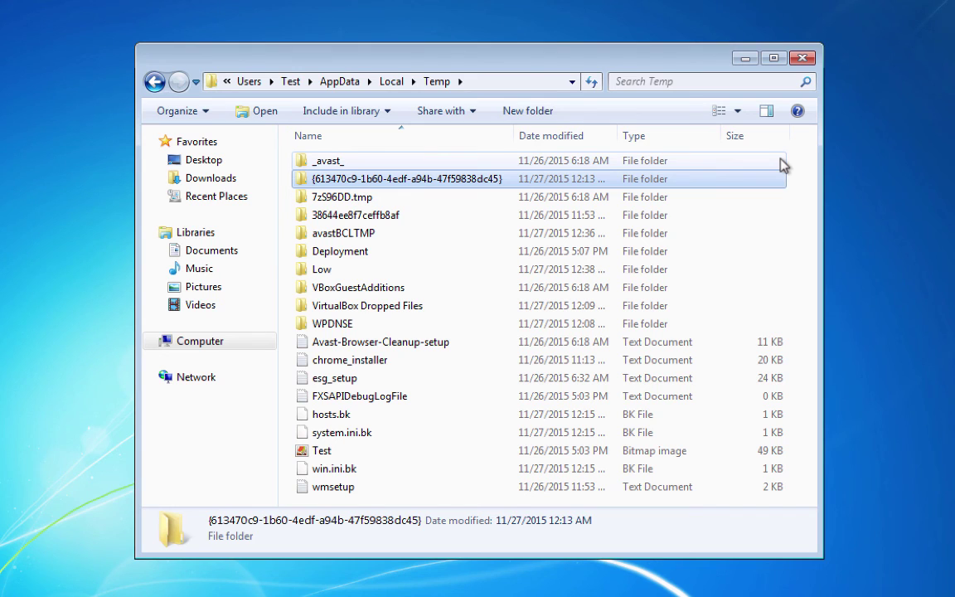
key(ctrl+a)
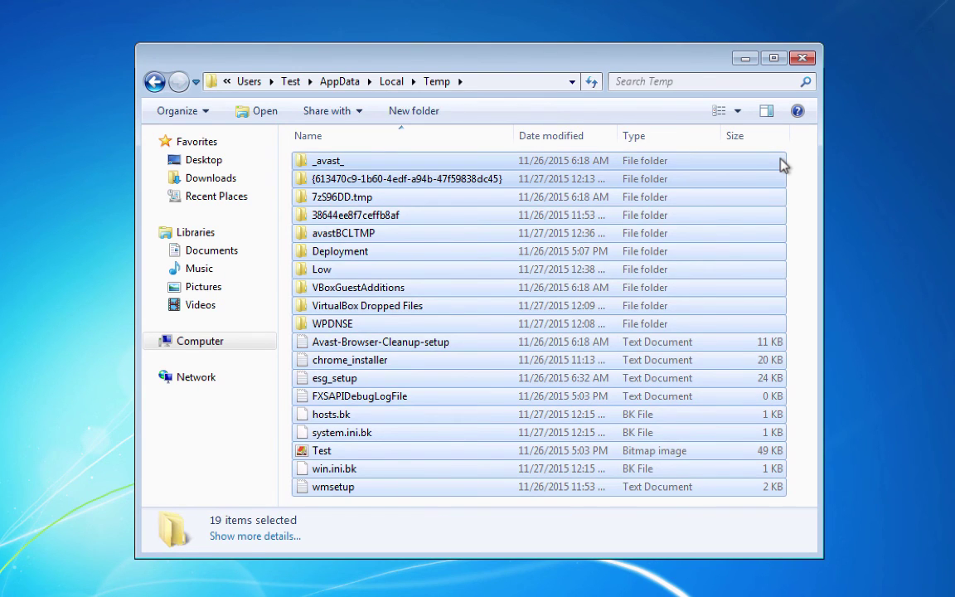
right_click(592, 227)
click(642, 352)
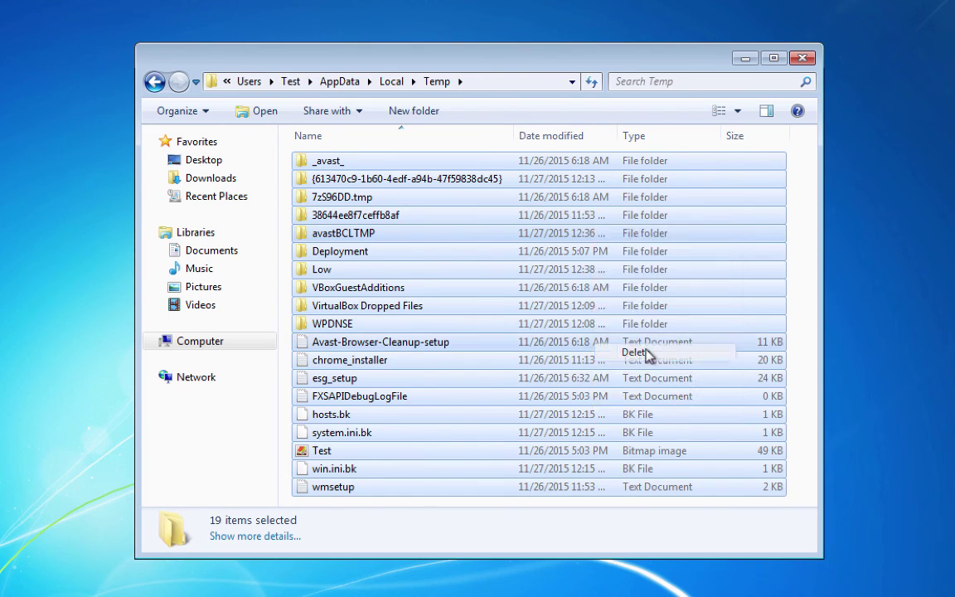
click(550, 292)
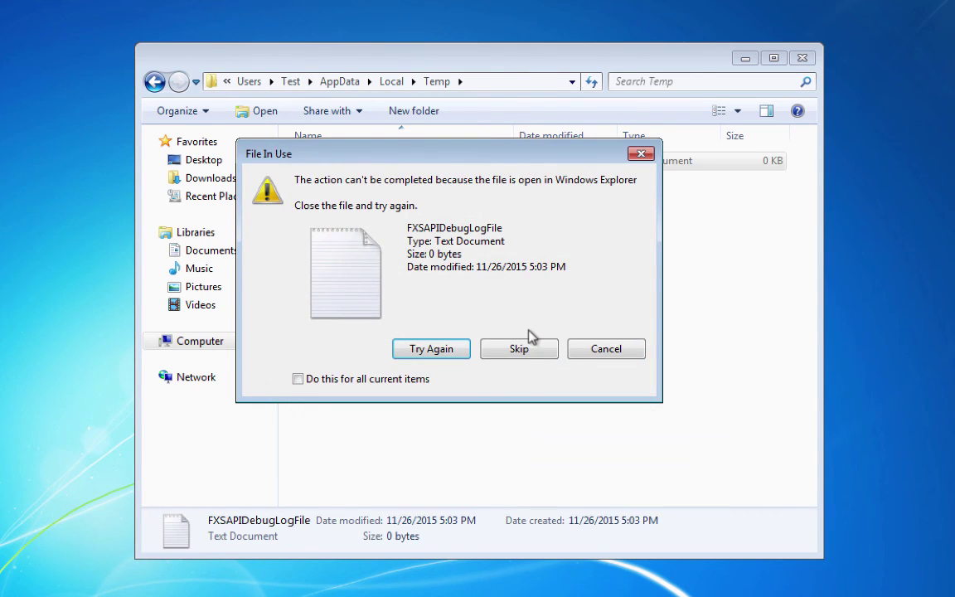
click(532, 348)
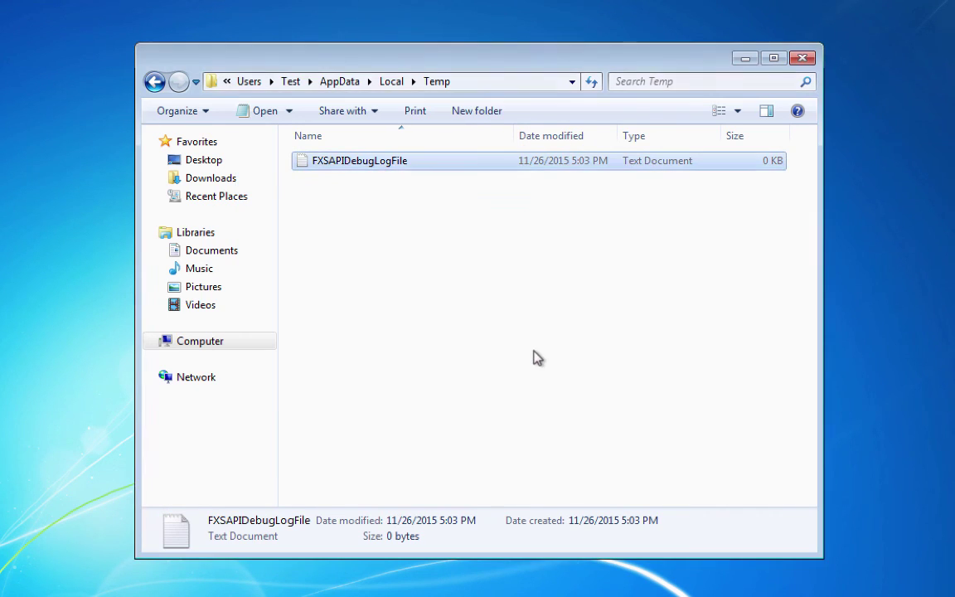
click(799, 57)
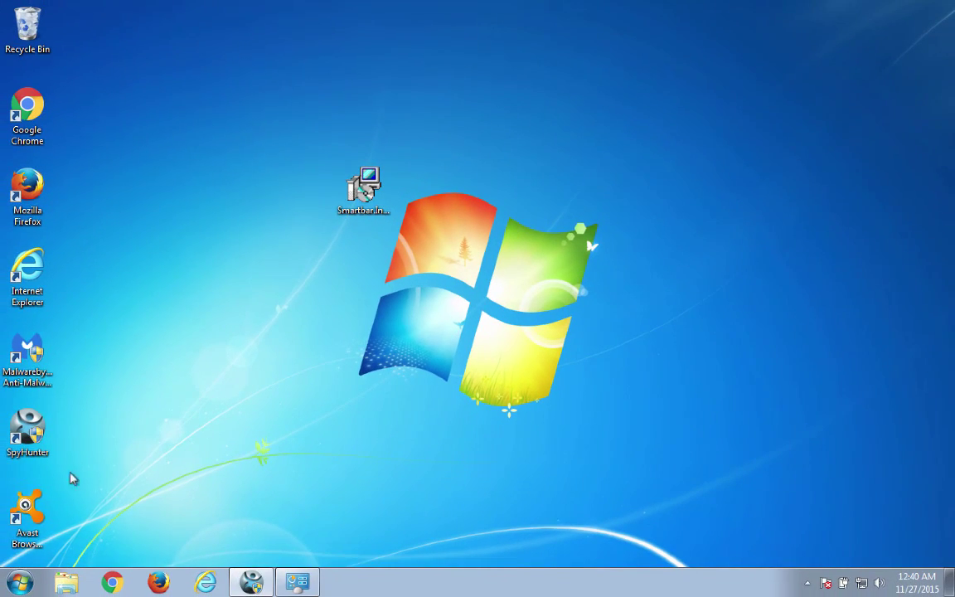
Show the Start menu's Shut down choices, including Restart.
click(18, 582)
click(261, 544)
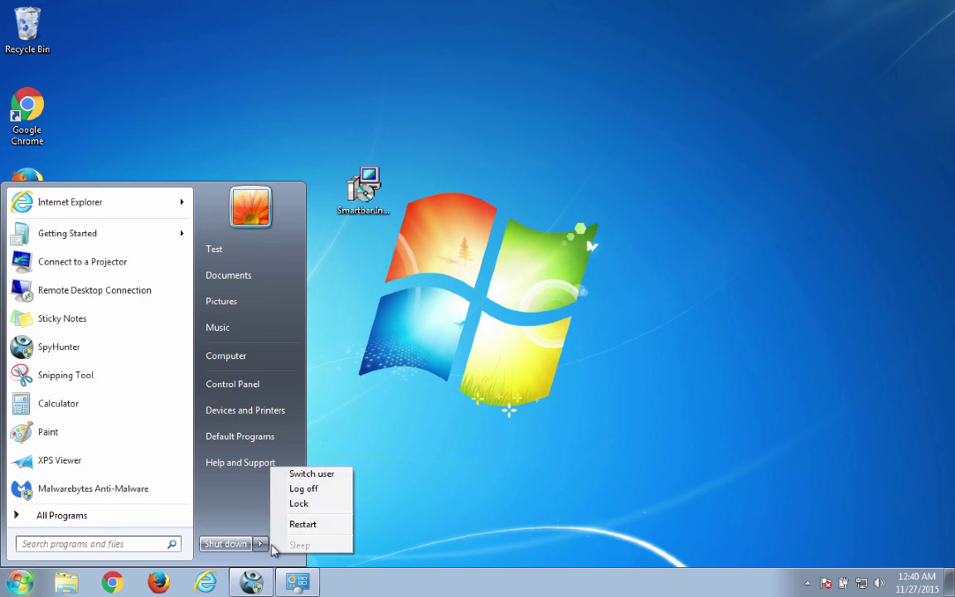